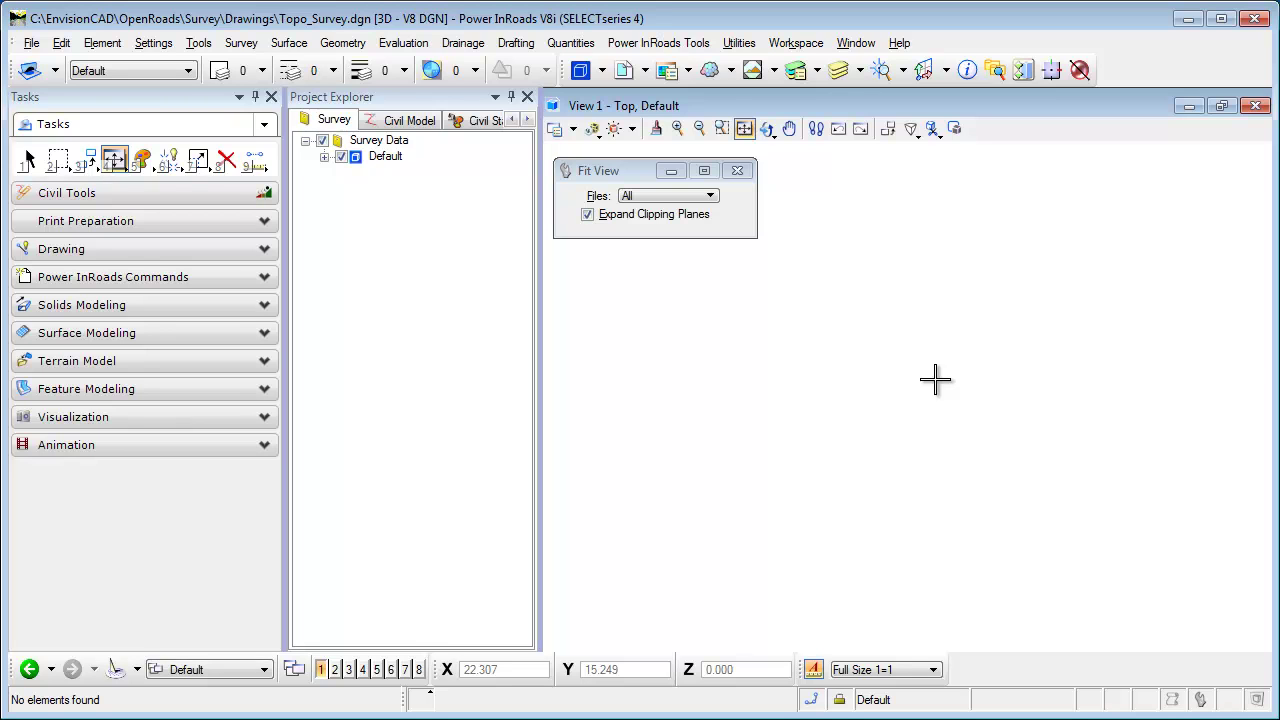
# Expand the Default survey node and select its Field Books group
pyautogui.click(382, 160)
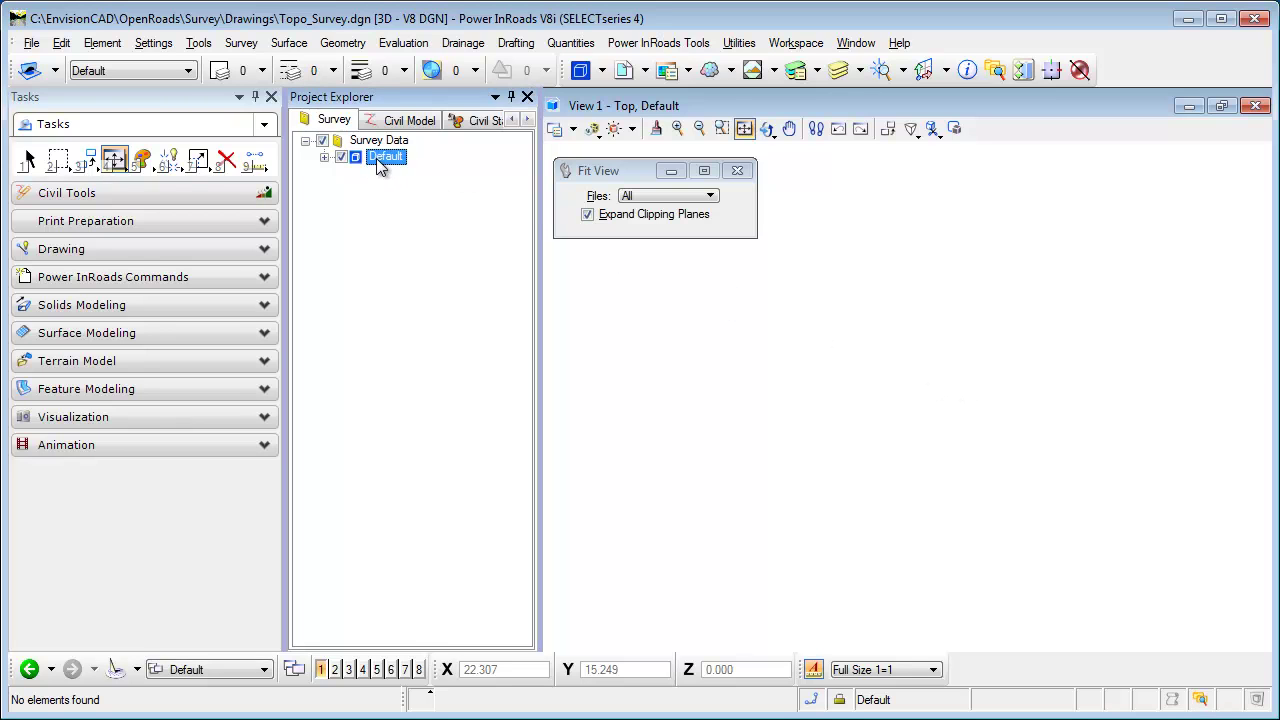
pyautogui.click(325, 157)
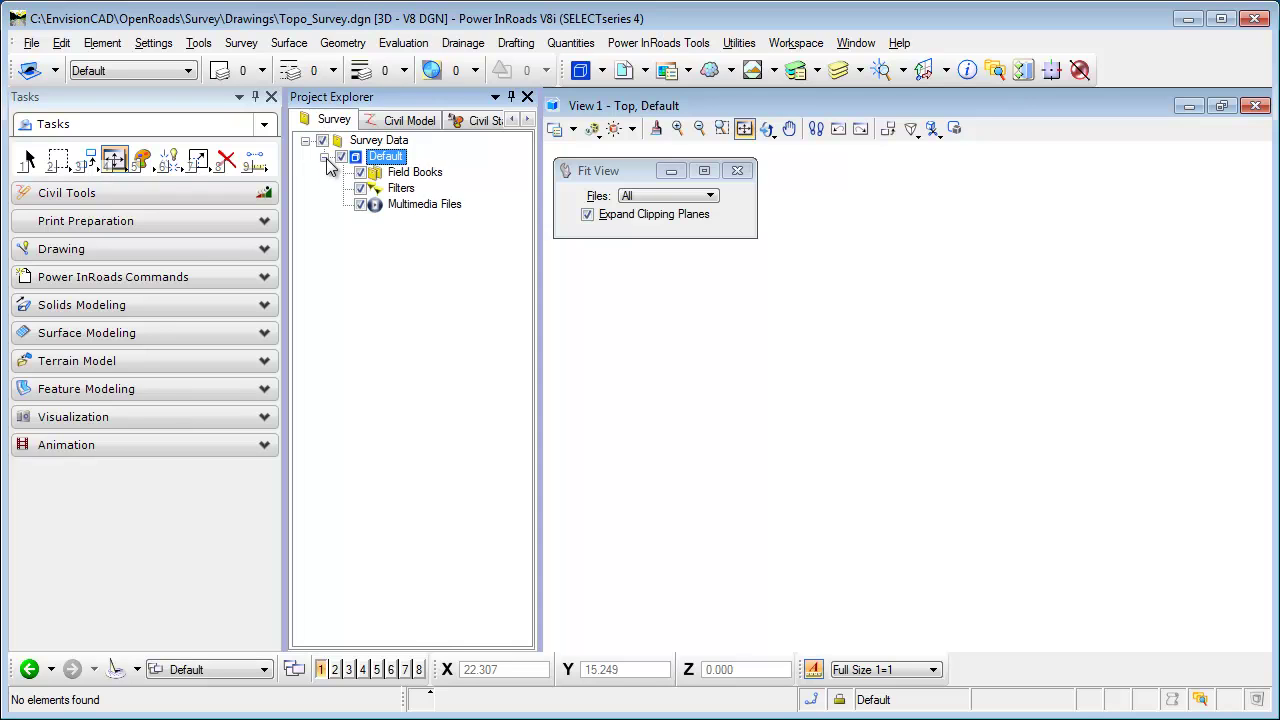
pyautogui.click(400, 176)
# Create a new field book, Field Book 1, under Field Books
pyautogui.rightClick(400, 178)
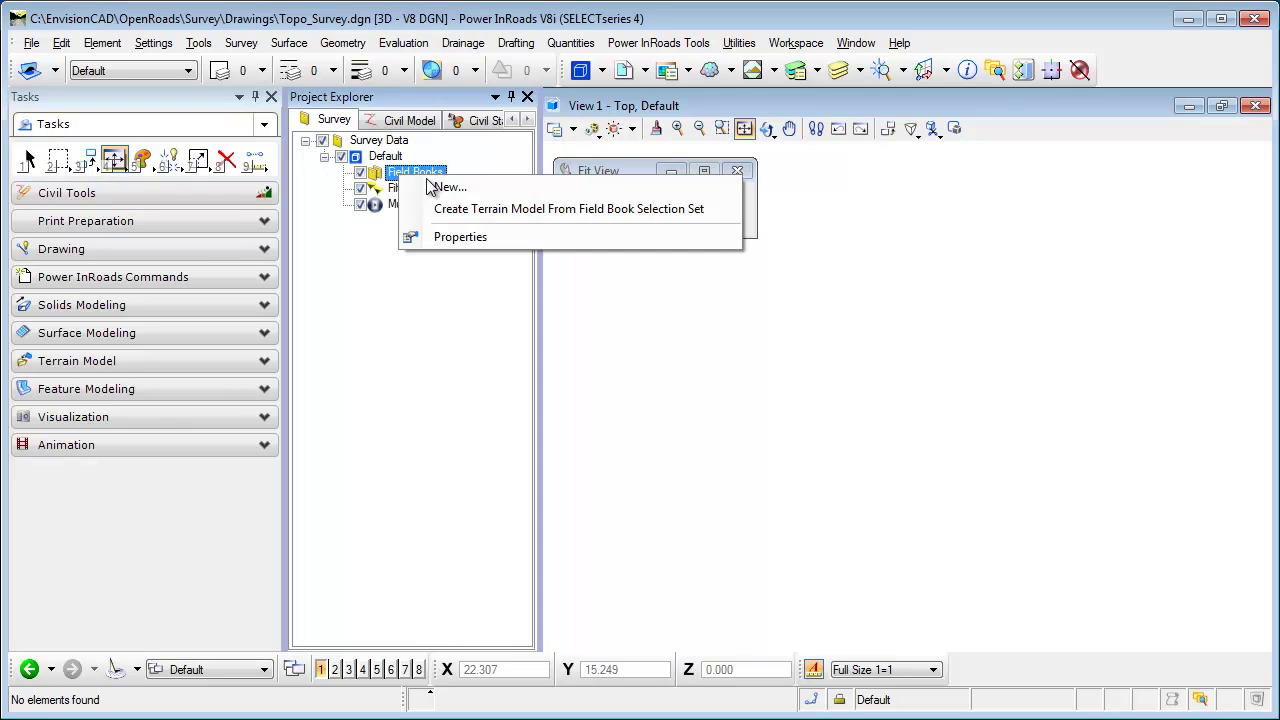
pyautogui.click(445, 184)
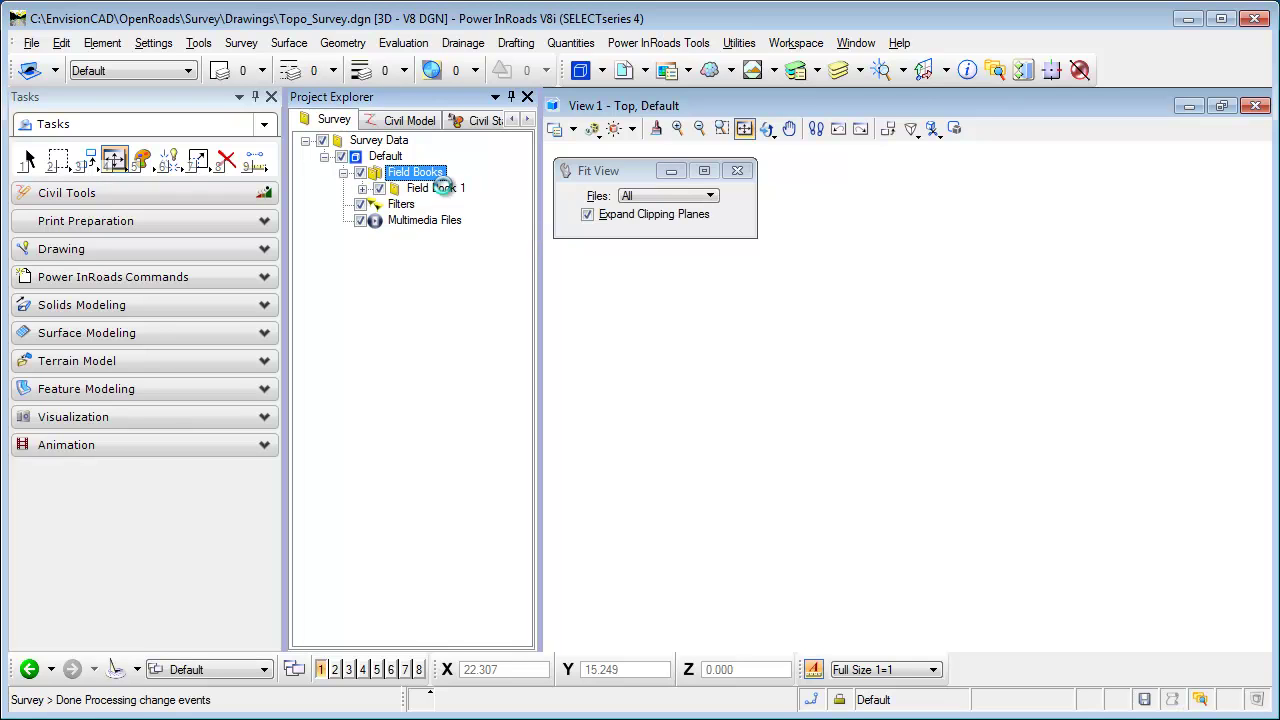
pyautogui.click(444, 190)
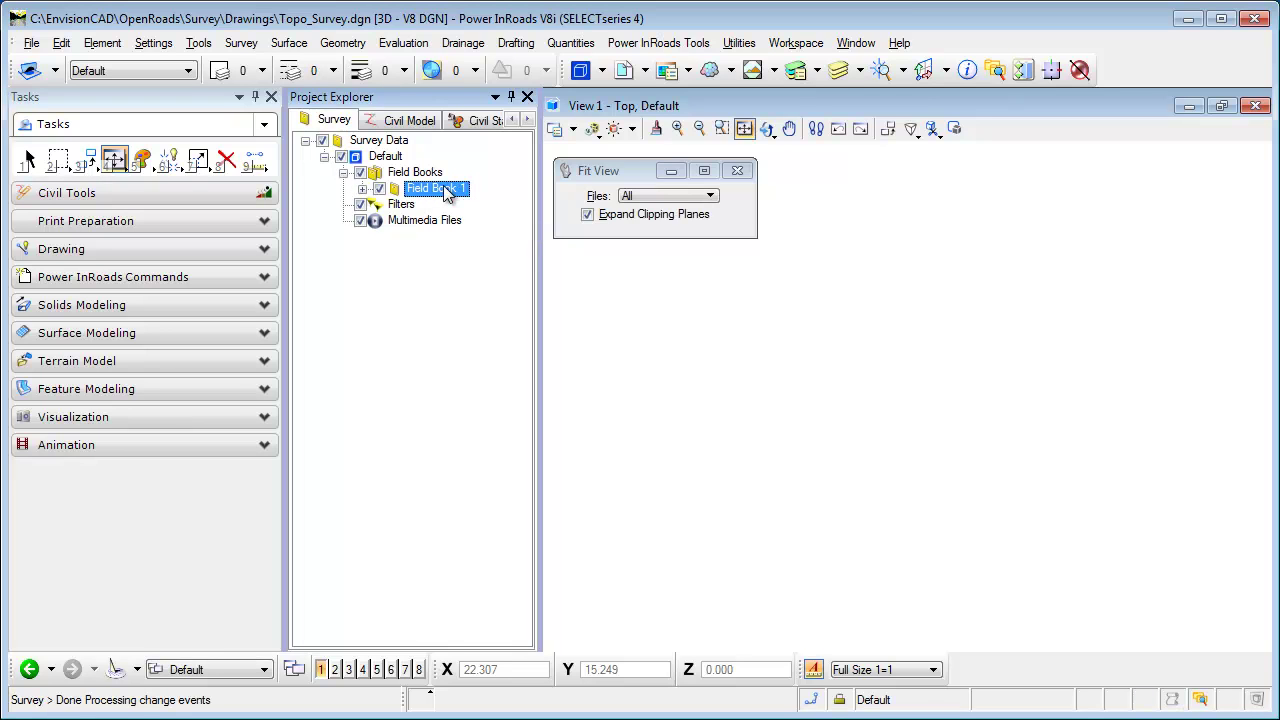
# Rename Field Book 1 to 'TopoShots' in its properties
pyautogui.rightClick(447, 193)
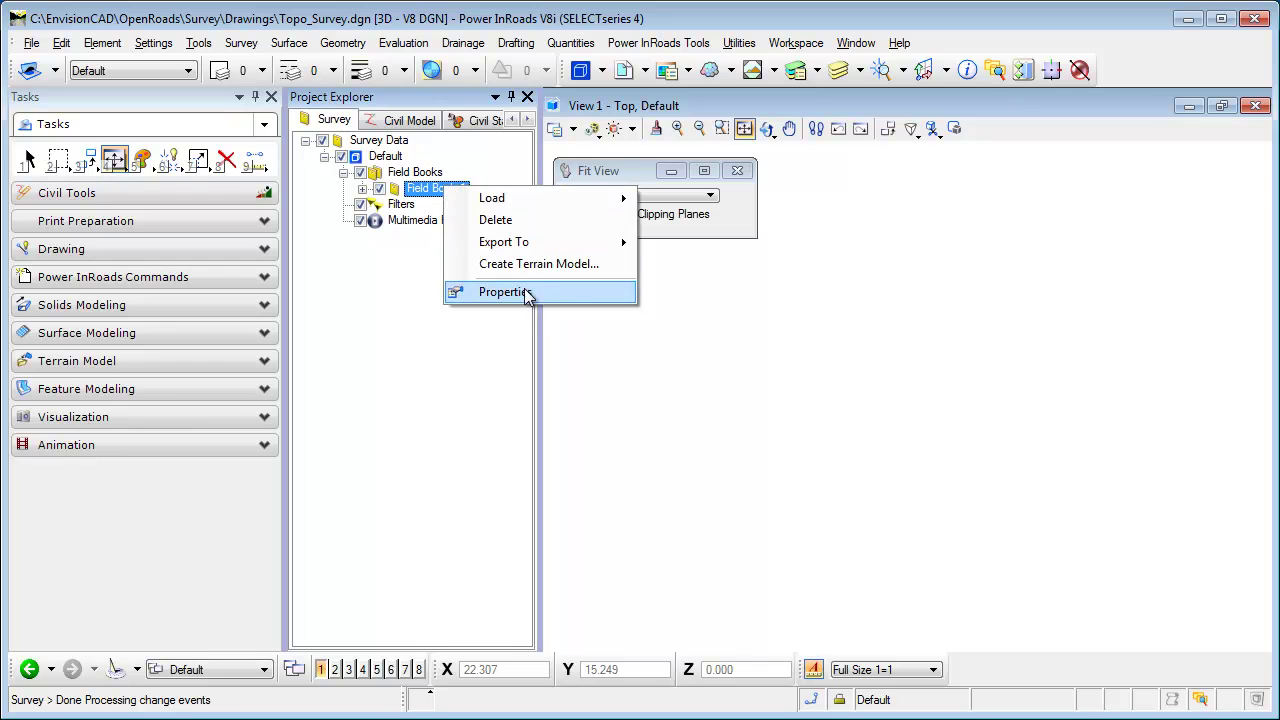
pyautogui.click(490, 290)
pyautogui.click(699, 207)
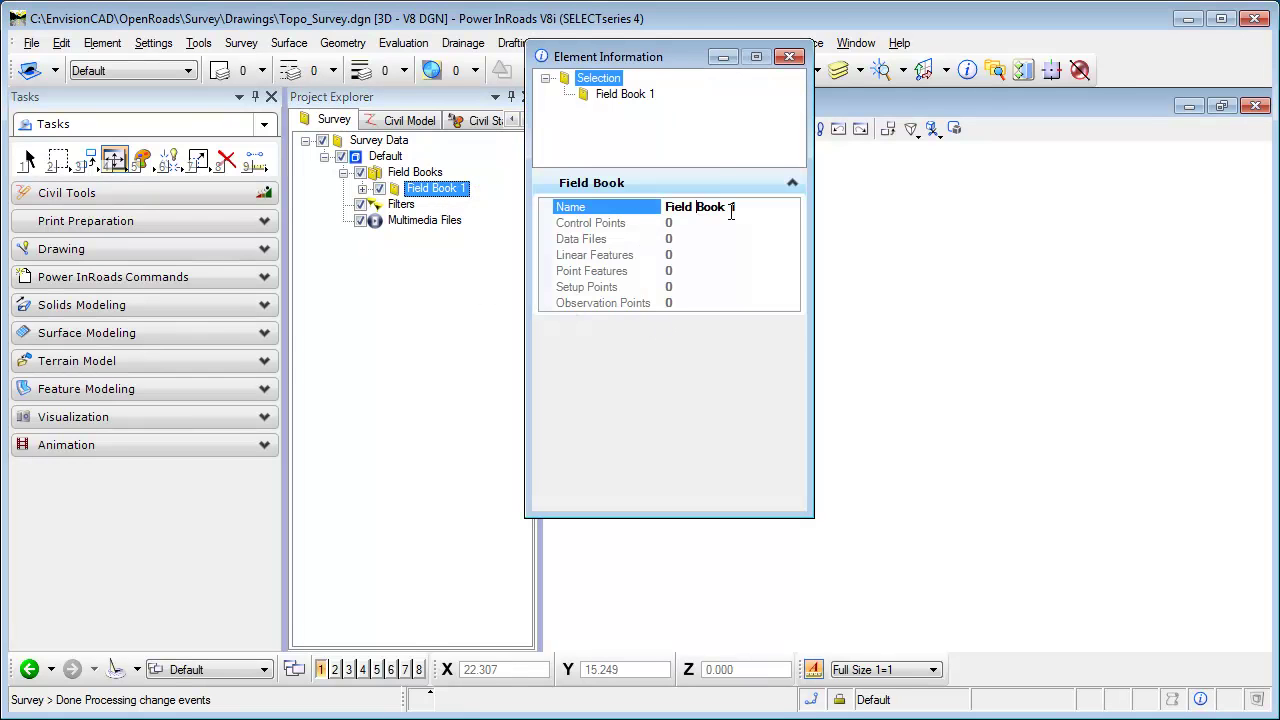
pyautogui.click(566, 210)
pyautogui.write('TopoShots')
pyautogui.click(567, 207)
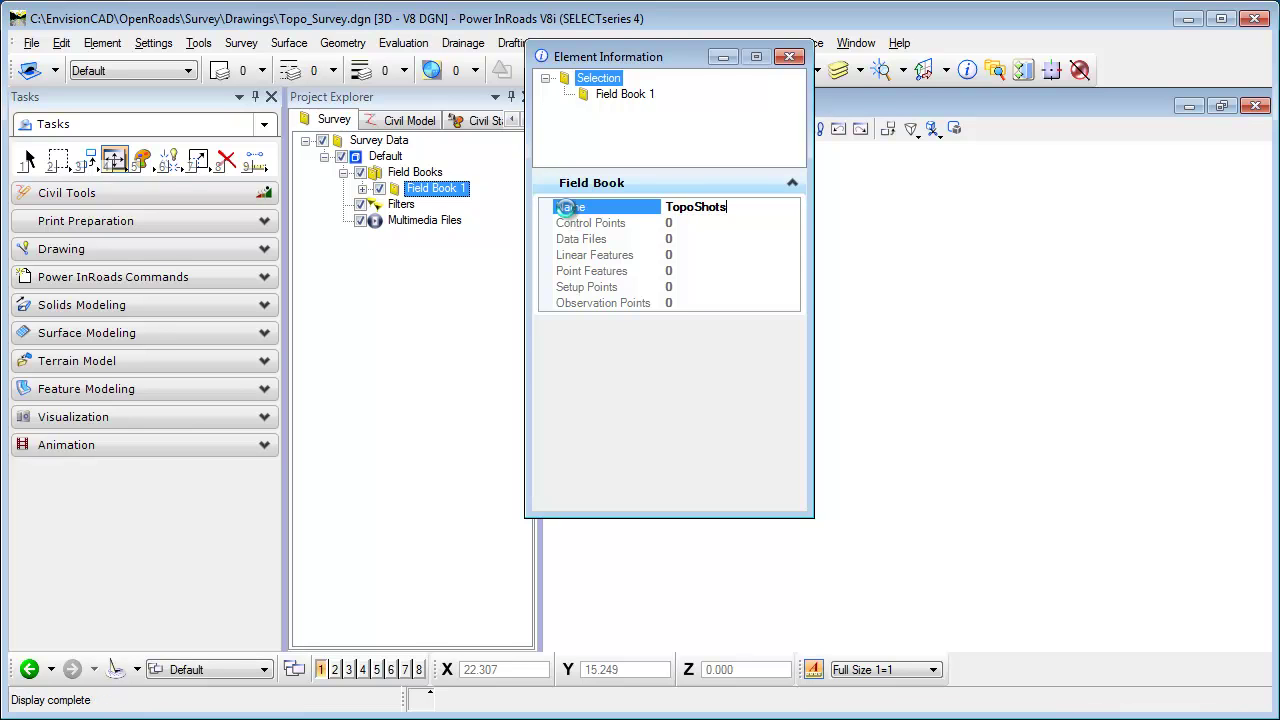
pyautogui.click(432, 188)
# Load TopoShots.txt from Survey\Fieldbooks\Raw as Comma delimited PtNumNEZCode into TopoShots
pyautogui.click(790, 57)
pyautogui.rightClick(432, 189)
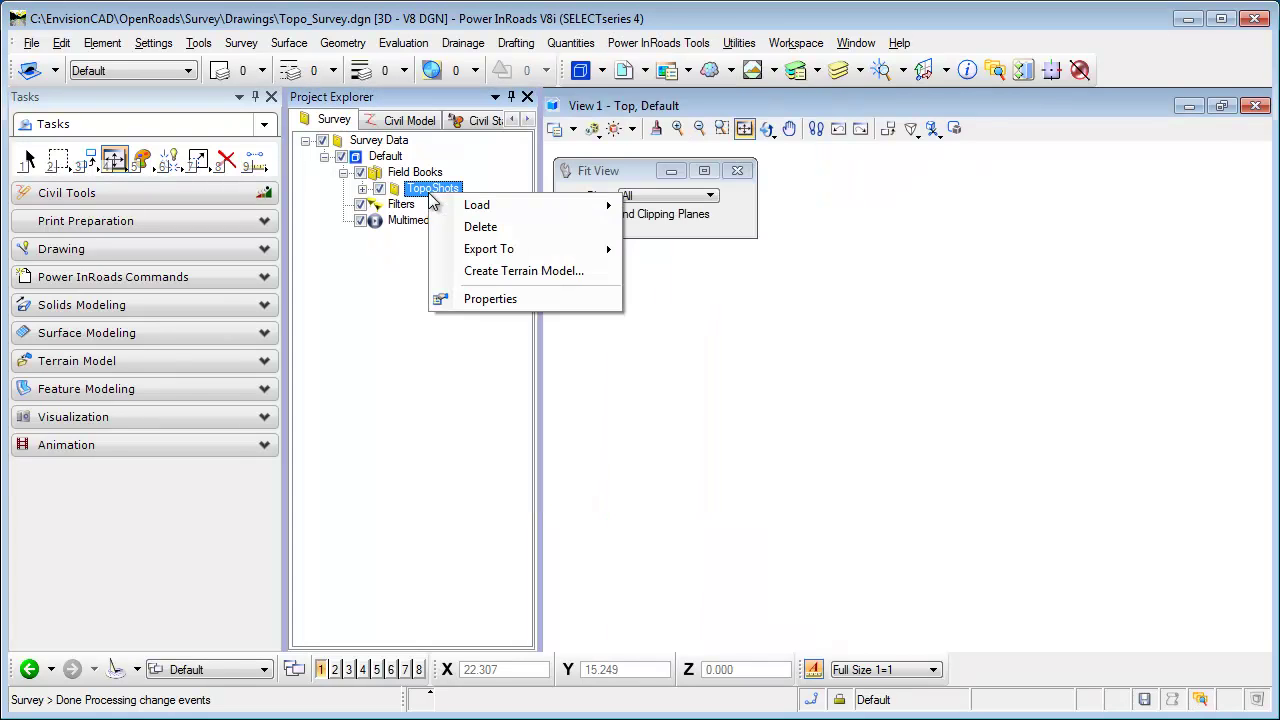
pyautogui.moveTo(476, 204)
pyautogui.click(668, 207)
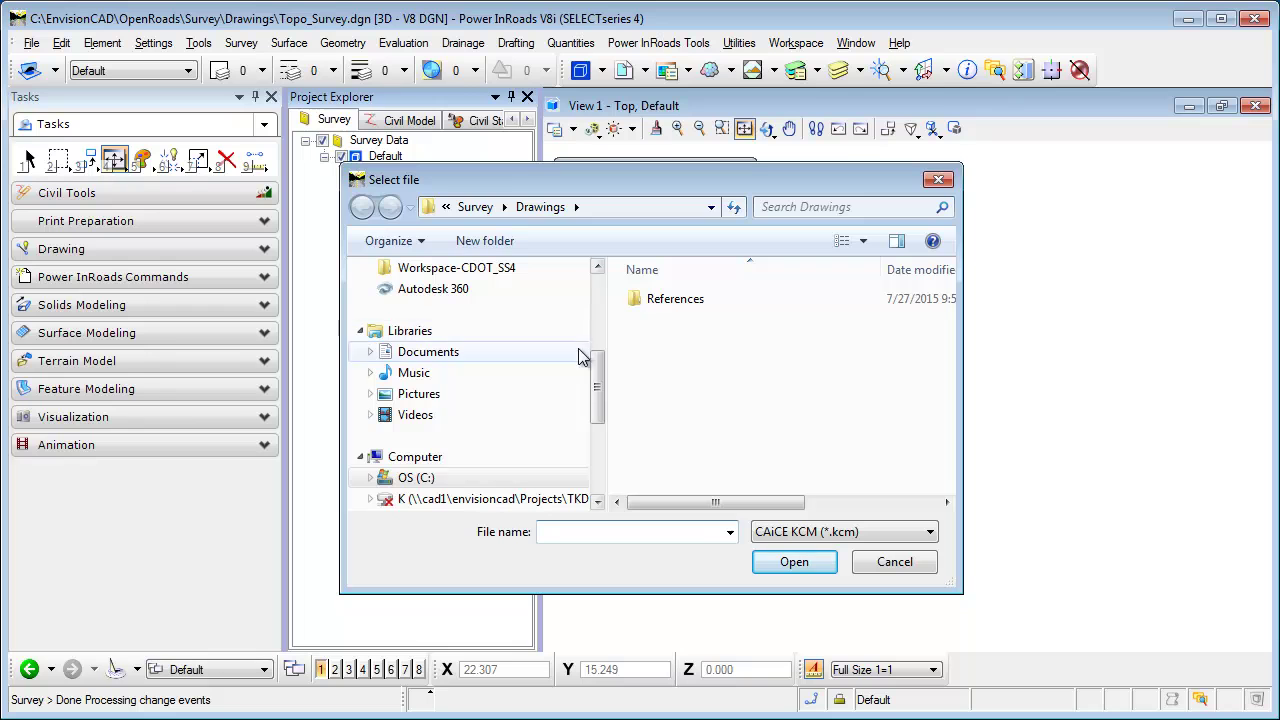
pyautogui.click(477, 208)
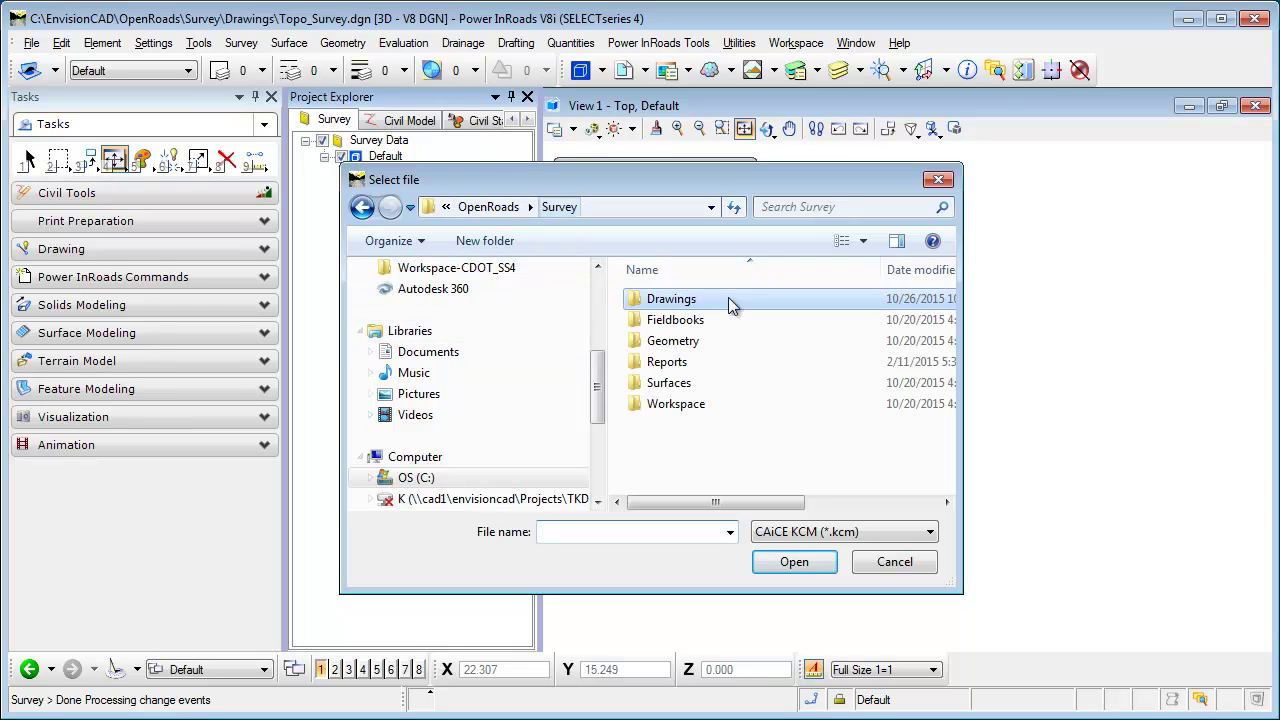
pyautogui.doubleClick(683, 322)
pyautogui.doubleClick(668, 300)
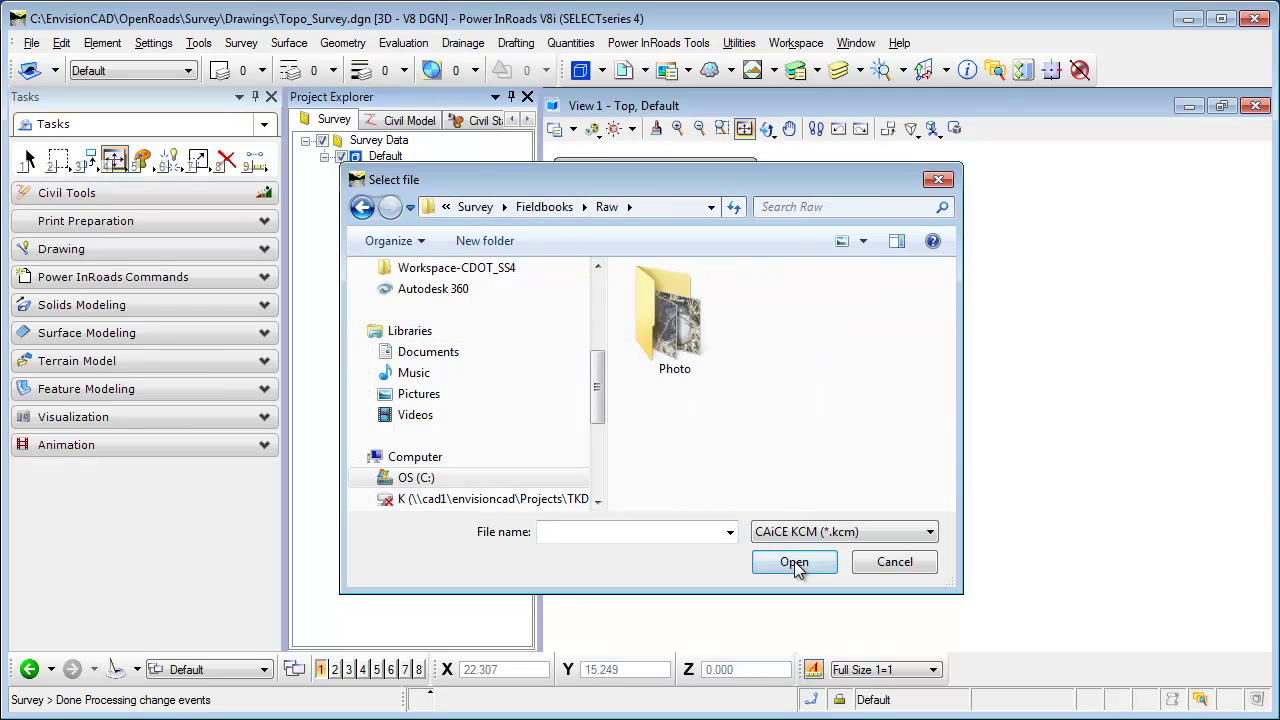
pyautogui.click(800, 532)
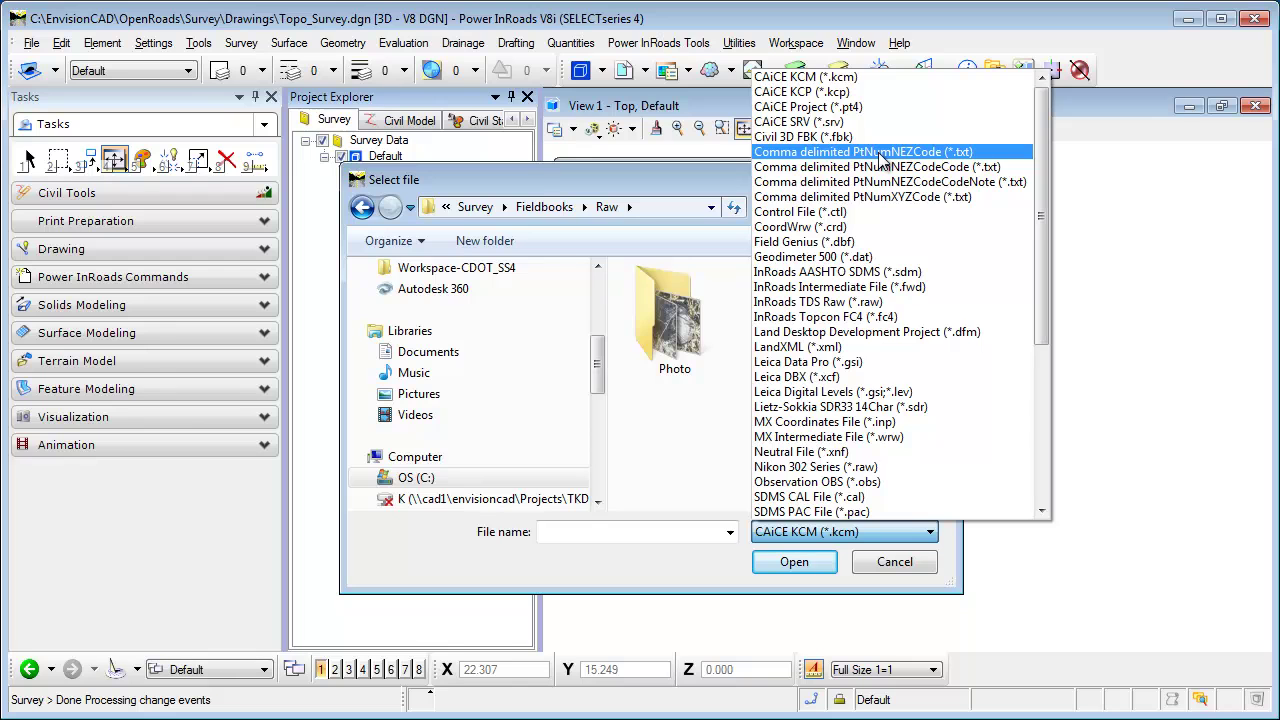
pyautogui.click(870, 152)
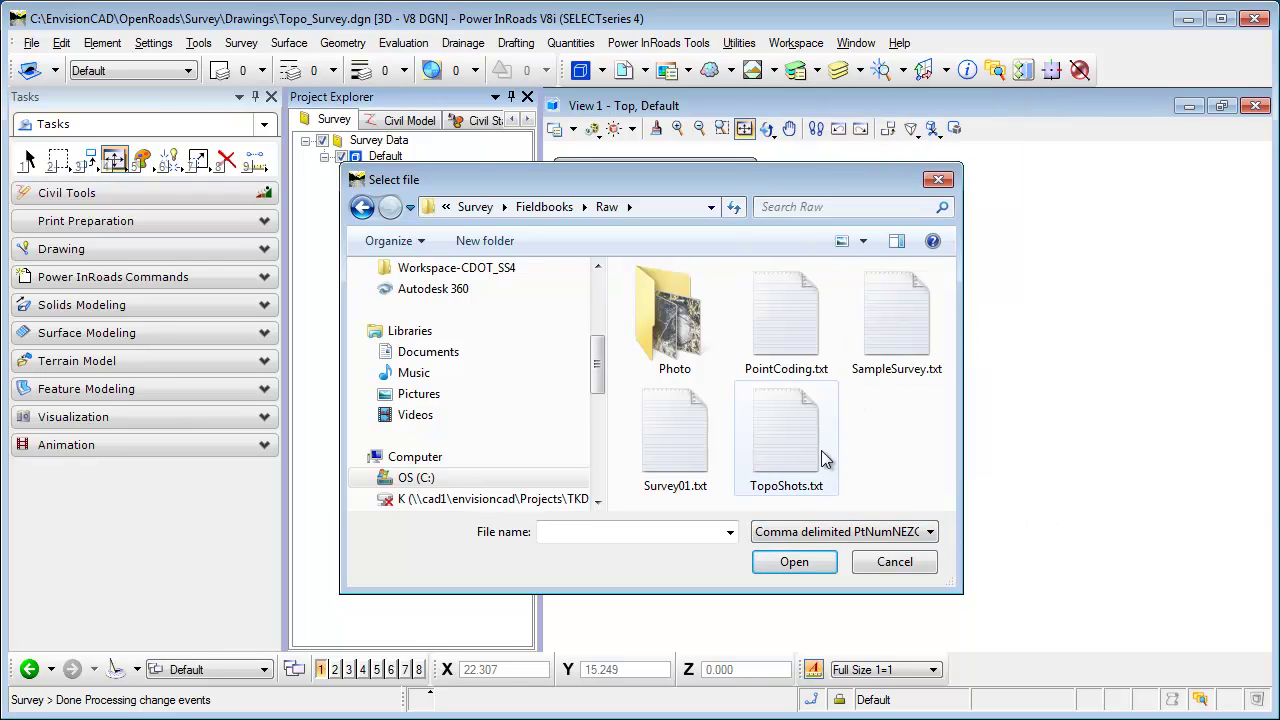
pyautogui.click(768, 462)
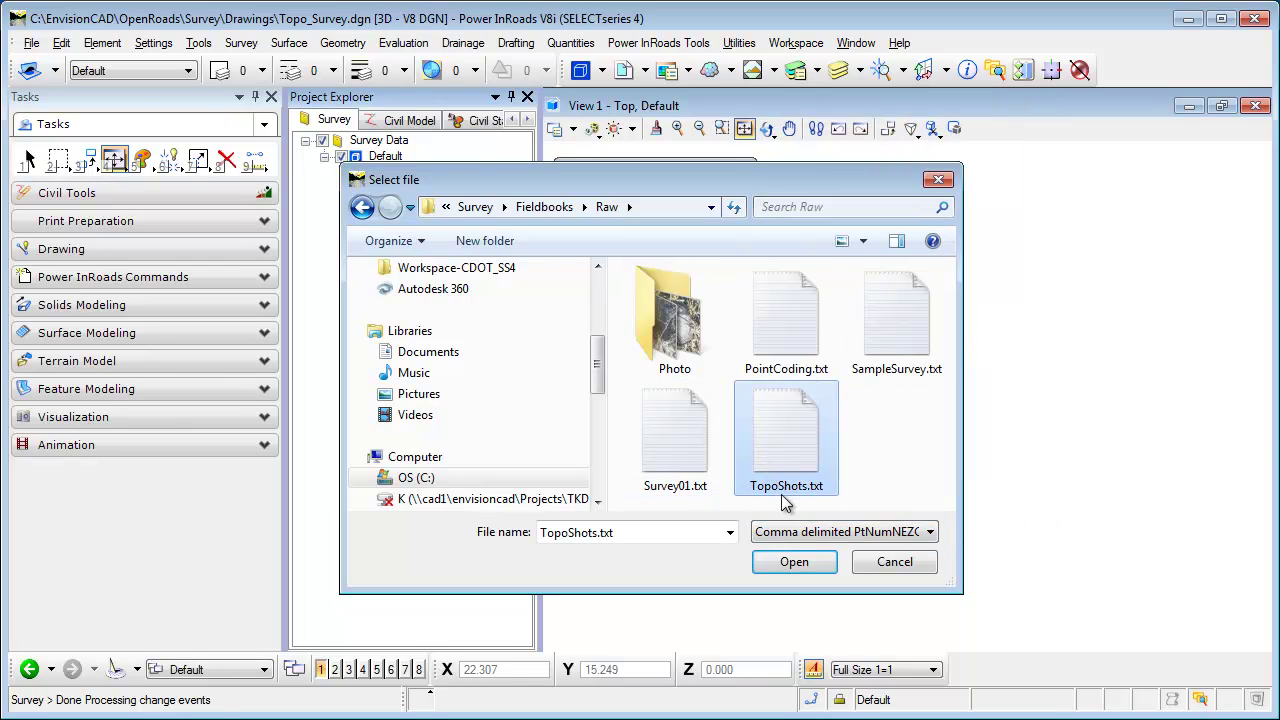
pyautogui.click(800, 566)
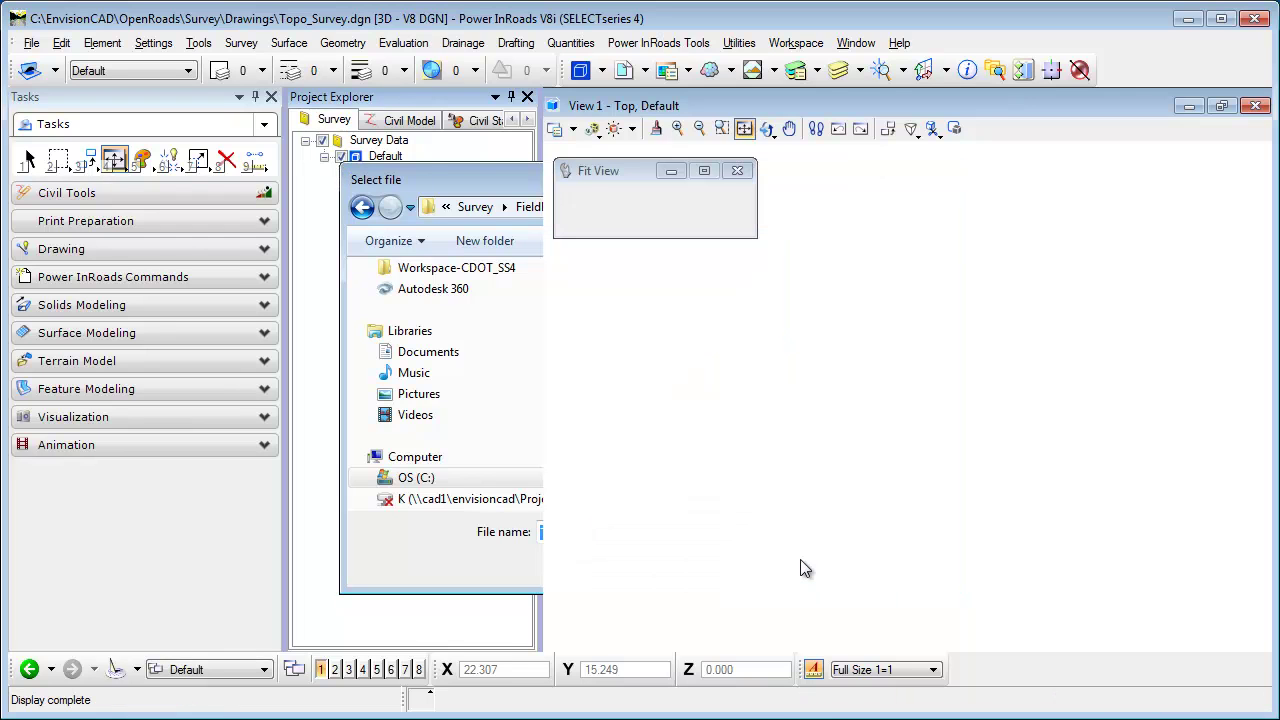
# Fit and pan the view to the triangulated mesh, then select the Survey Terrain model
pyautogui.click(744, 129)
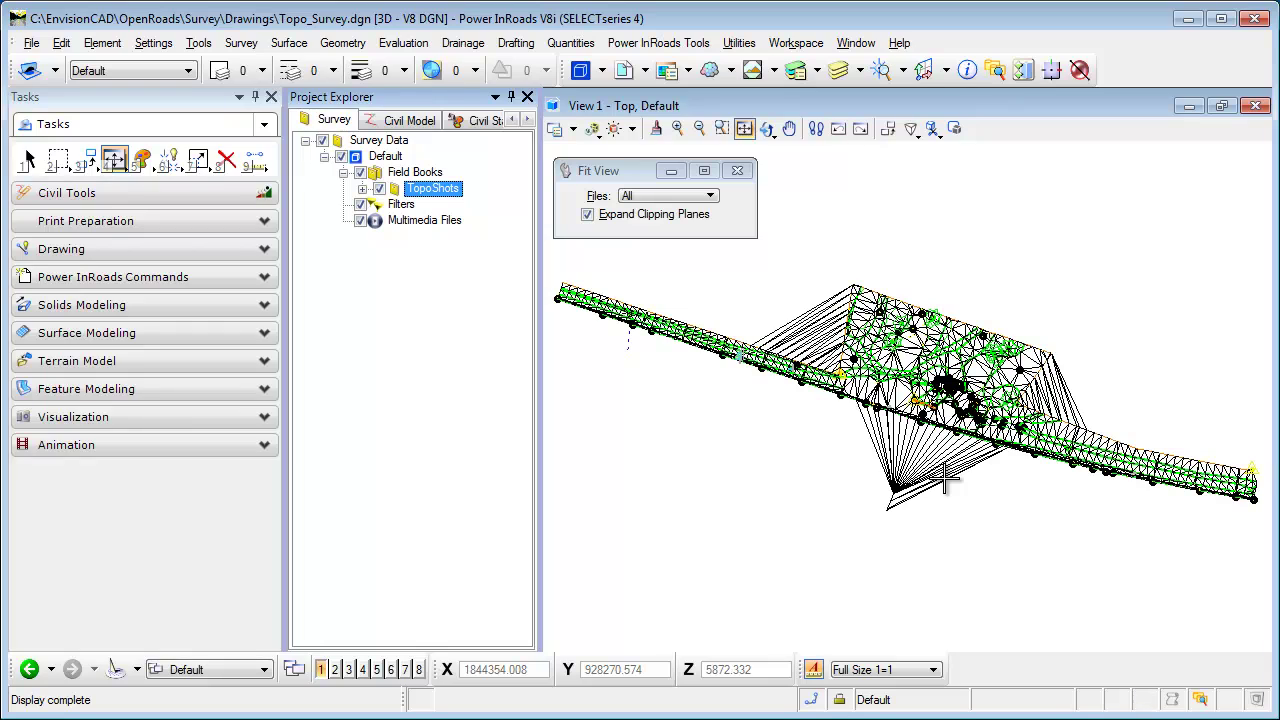
pyautogui.scroll(1, 958, 438)
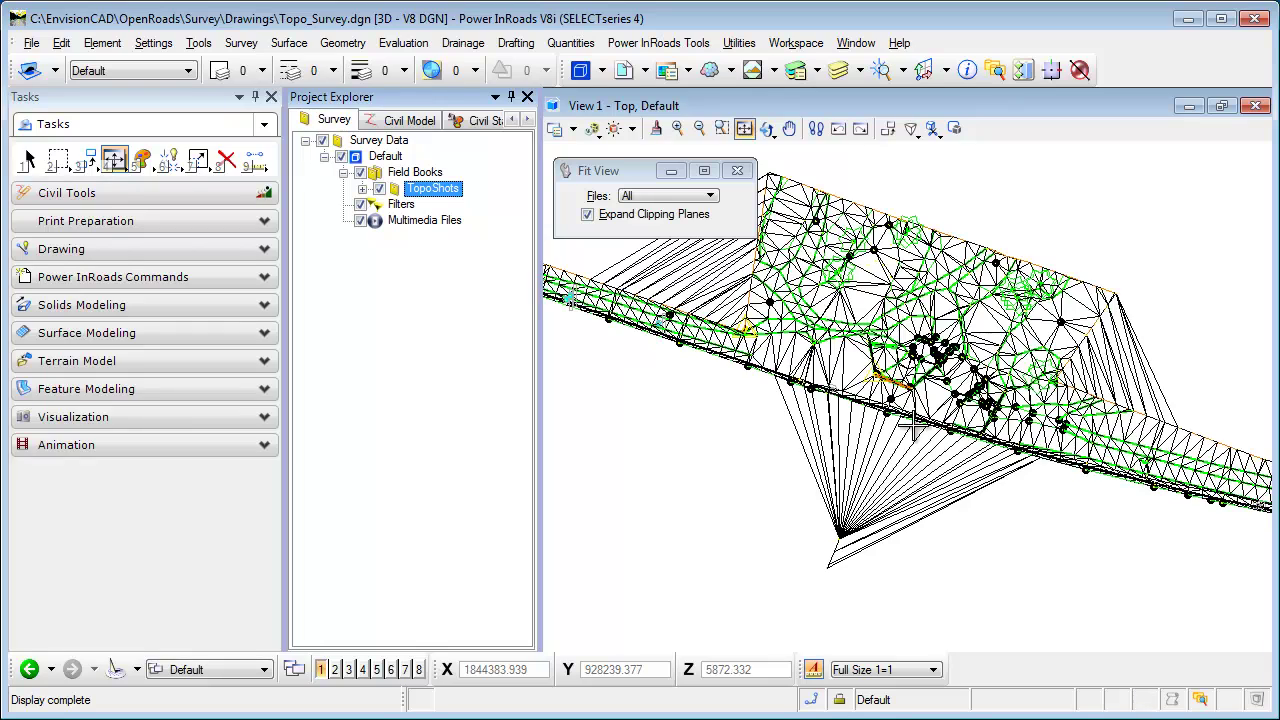
pyautogui.click(789, 128)
pyautogui.moveTo(706, 281); pyautogui.dragTo(695, 331)
pyautogui.rightClick(695, 331)
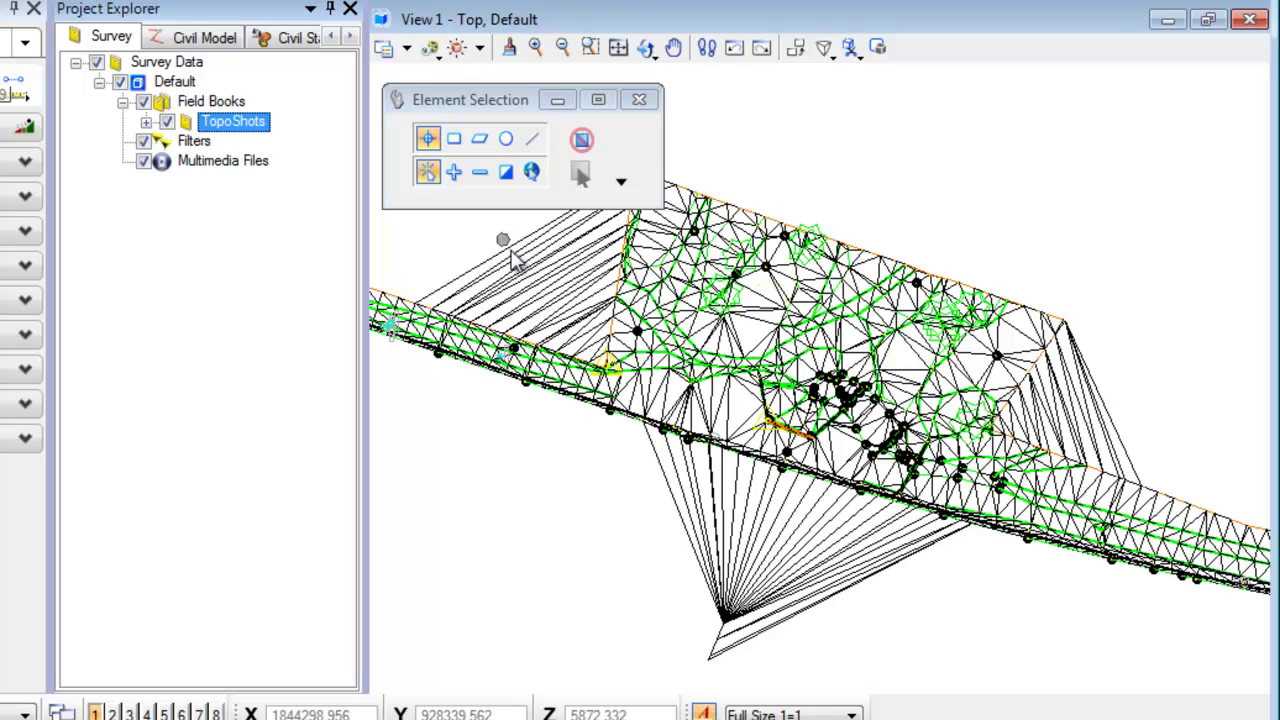
pyautogui.moveTo(564, 322)
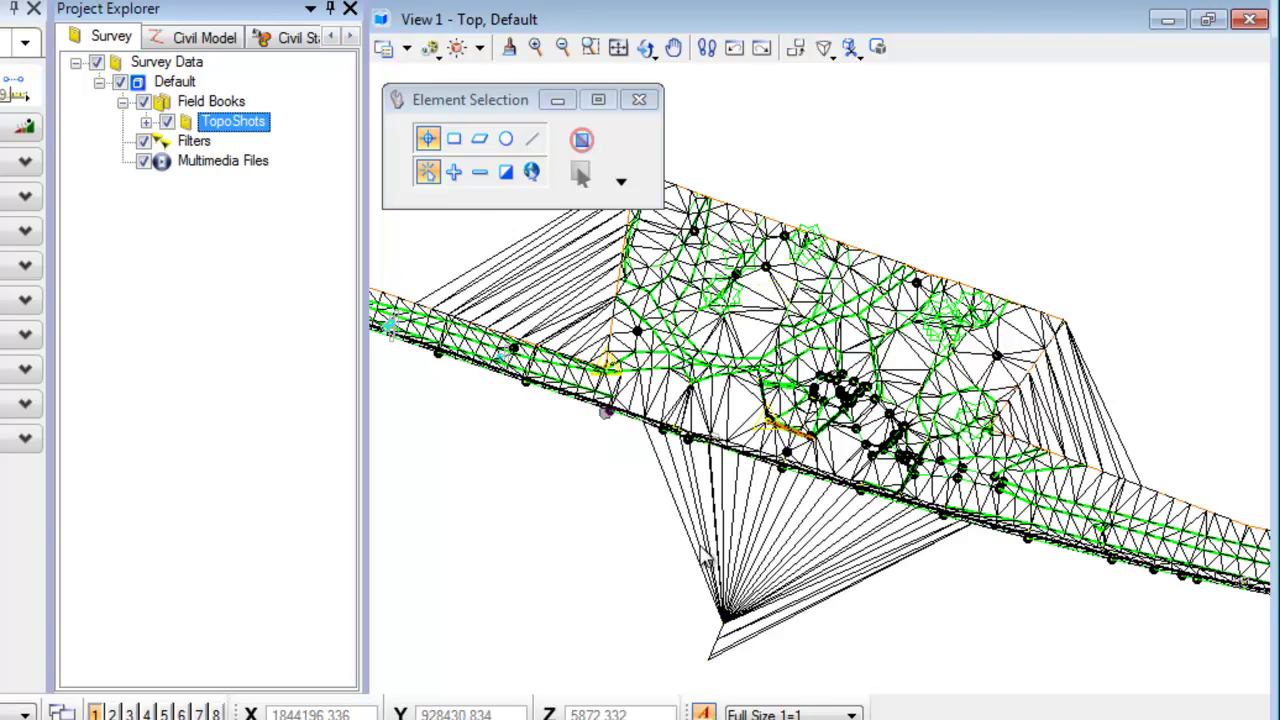
pyautogui.moveTo(718, 650)
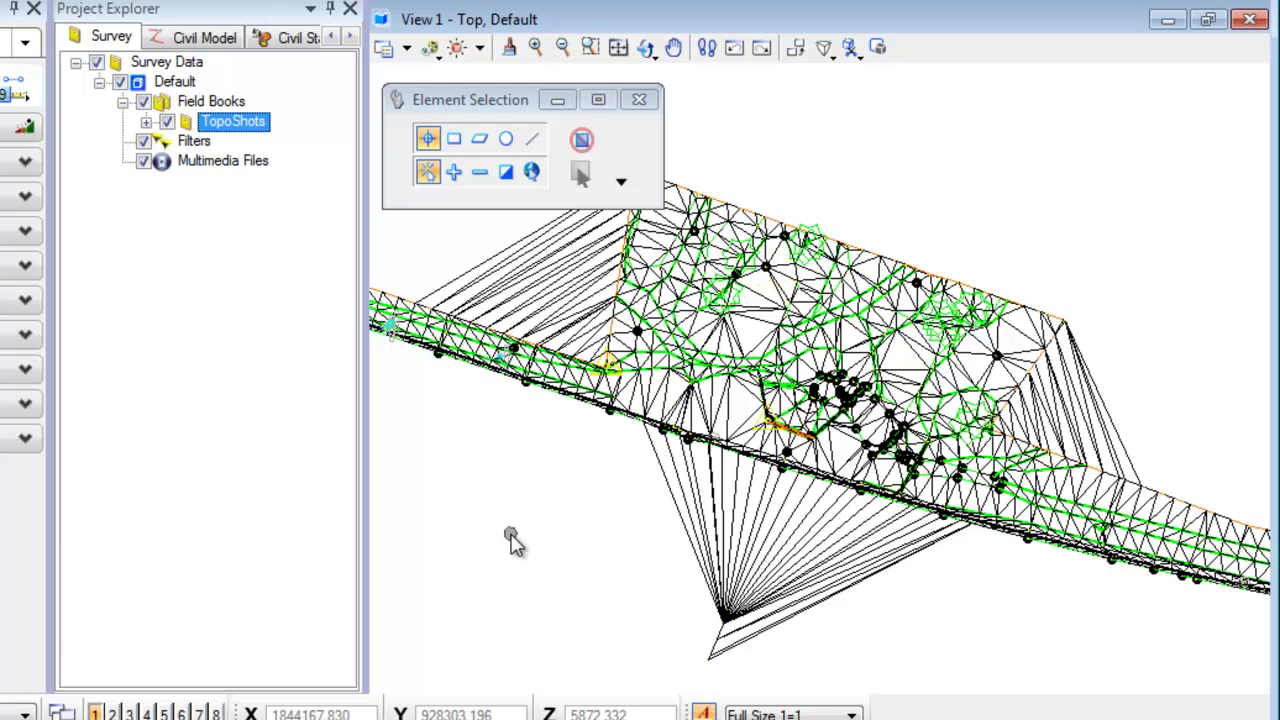
pyautogui.click(472, 275)
# Set the Survey Terrain's feature definition to Terrain Display > Design_Triangles
pyautogui.moveTo(472, 275)
pyautogui.click(503, 262)
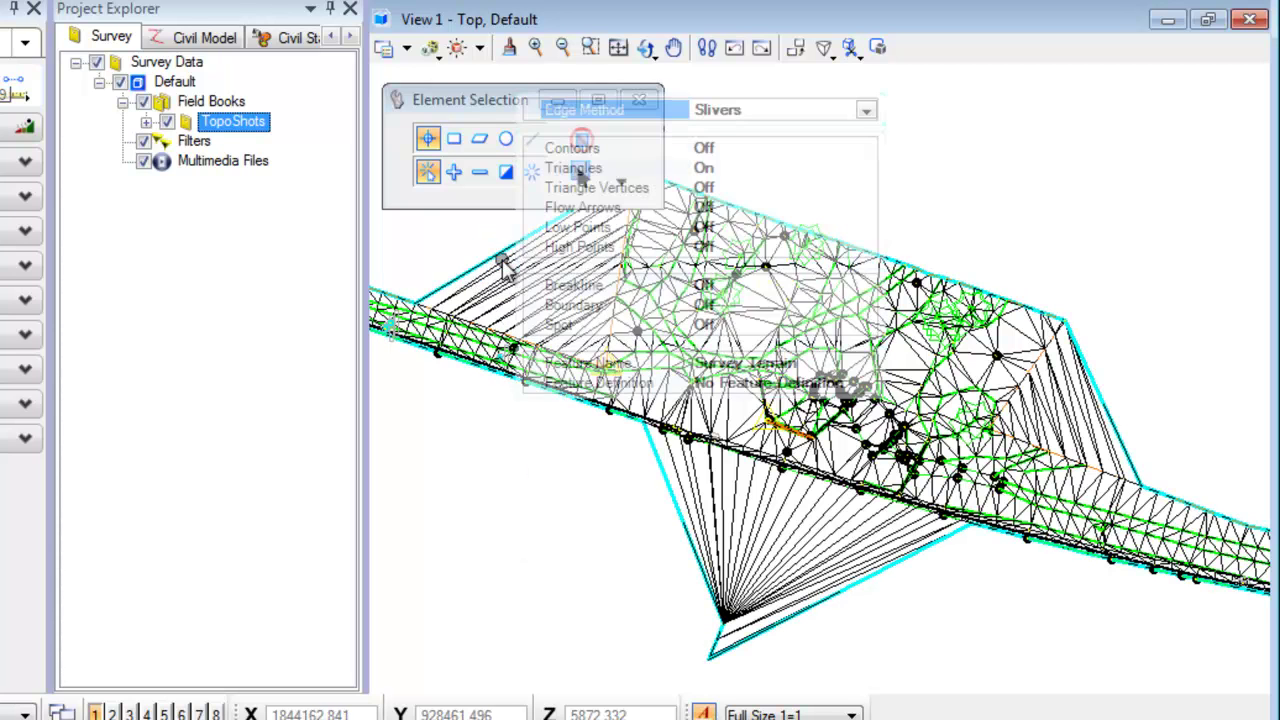
pyautogui.click(776, 385)
pyautogui.click(866, 383)
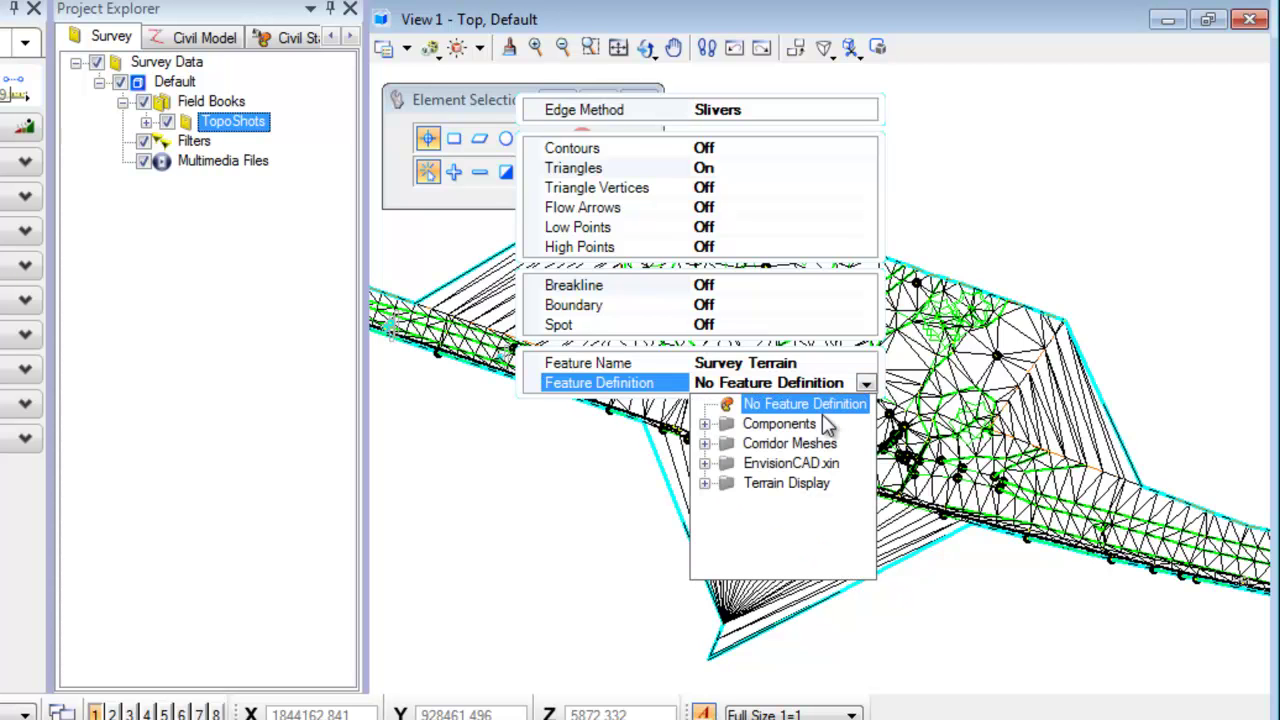
pyautogui.click(704, 483)
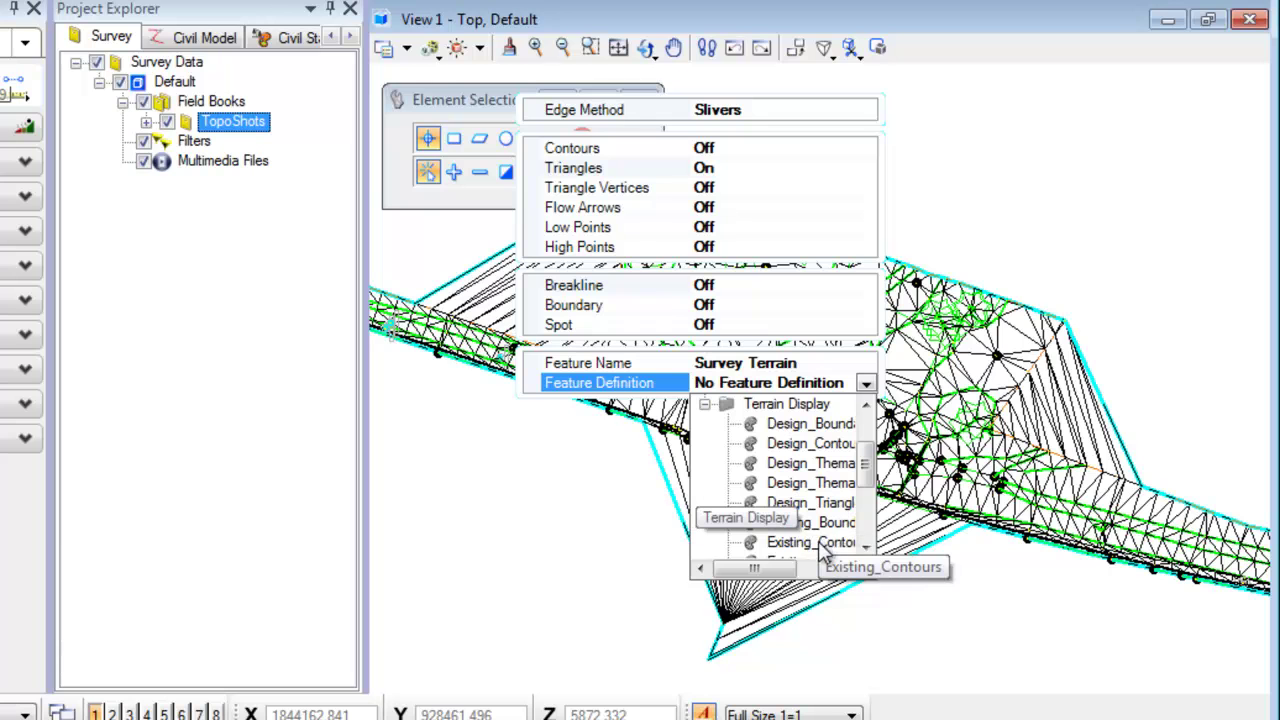
pyautogui.click(826, 509)
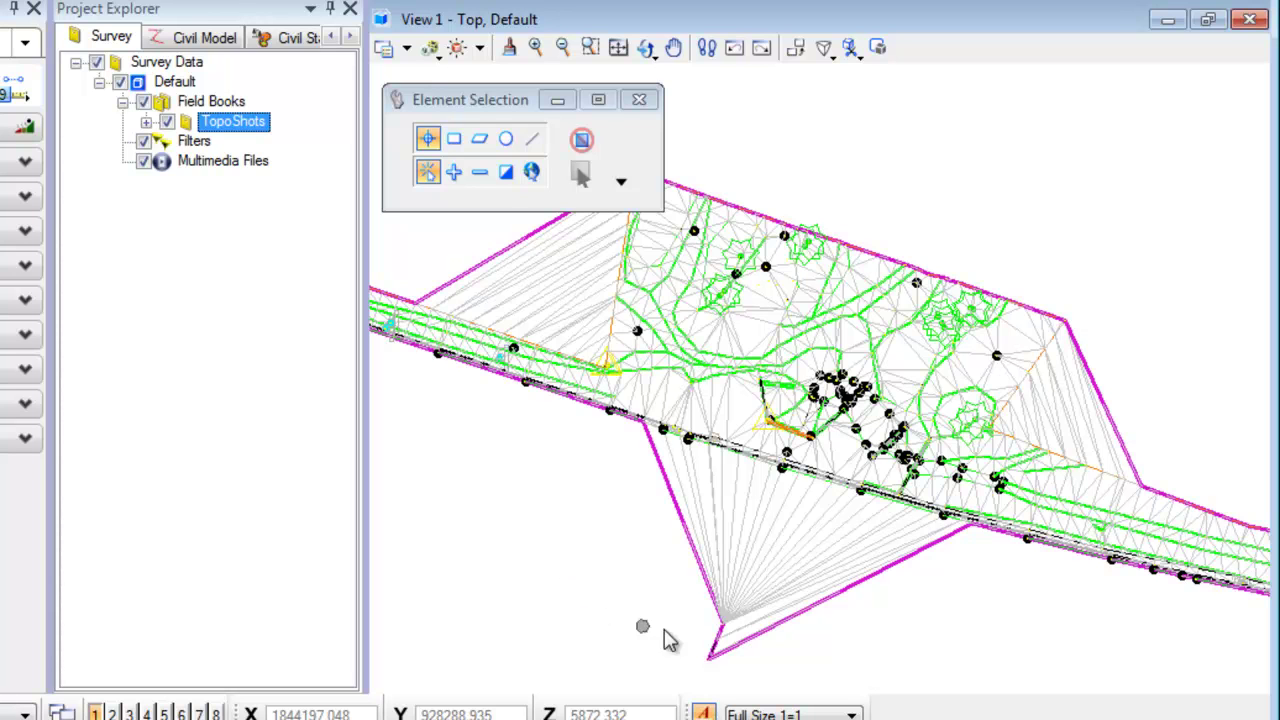
# Set the ECON2_8 boundary line's Terrain Model Attribute to Do Not Include
pyautogui.moveTo(716, 630); pyautogui.dragTo(737, 491, button='middle')
pyautogui.scroll(5, 751, 523)
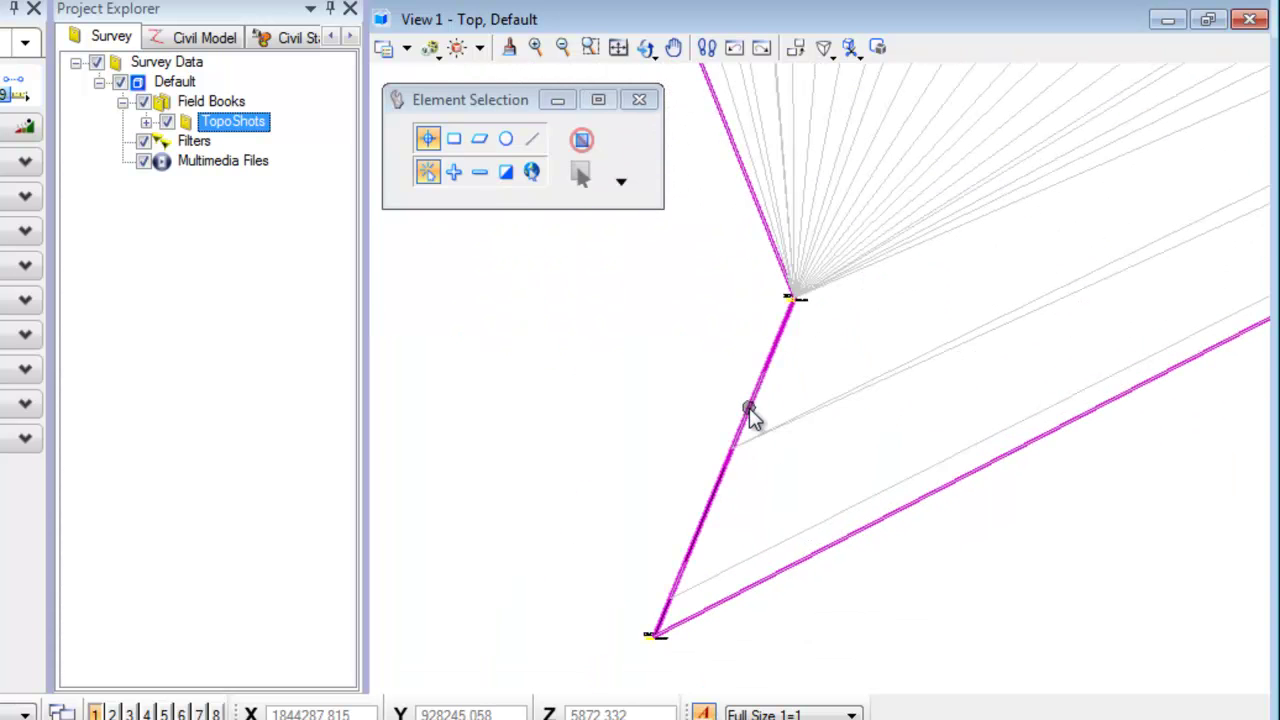
pyautogui.click(749, 410)
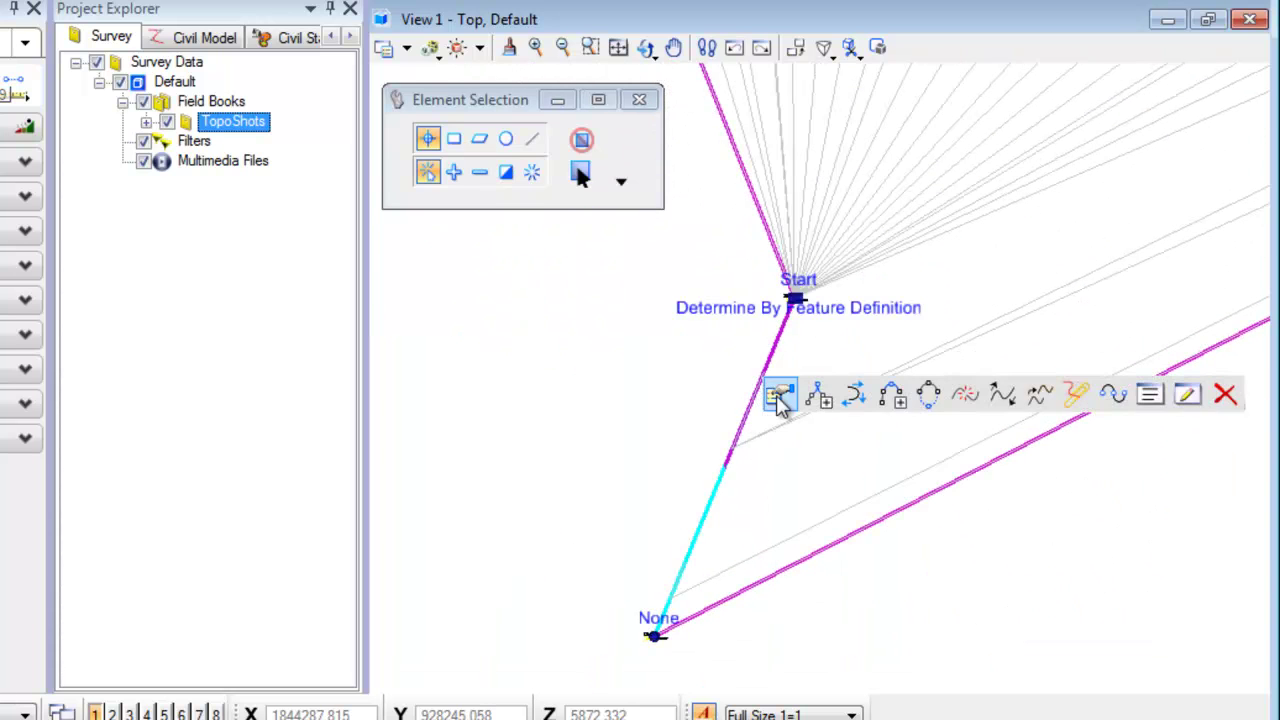
pyautogui.click(779, 397)
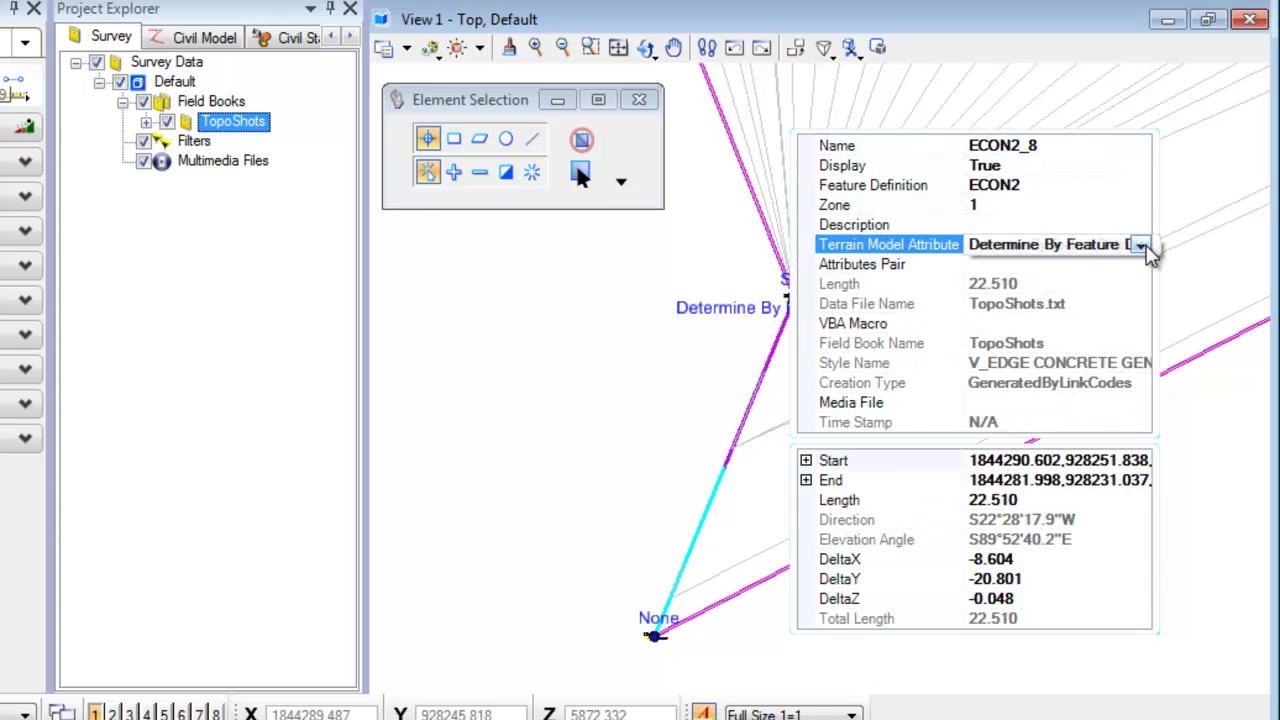
pyautogui.click(1141, 246)
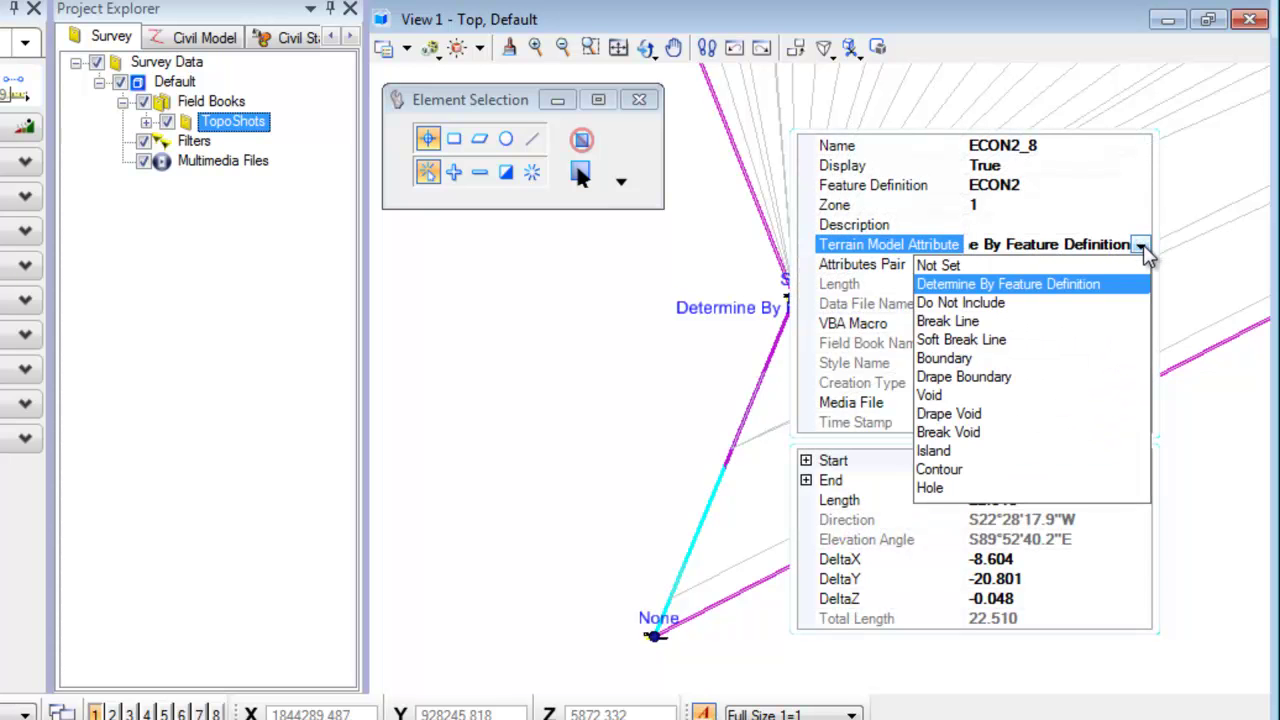
pyautogui.click(997, 313)
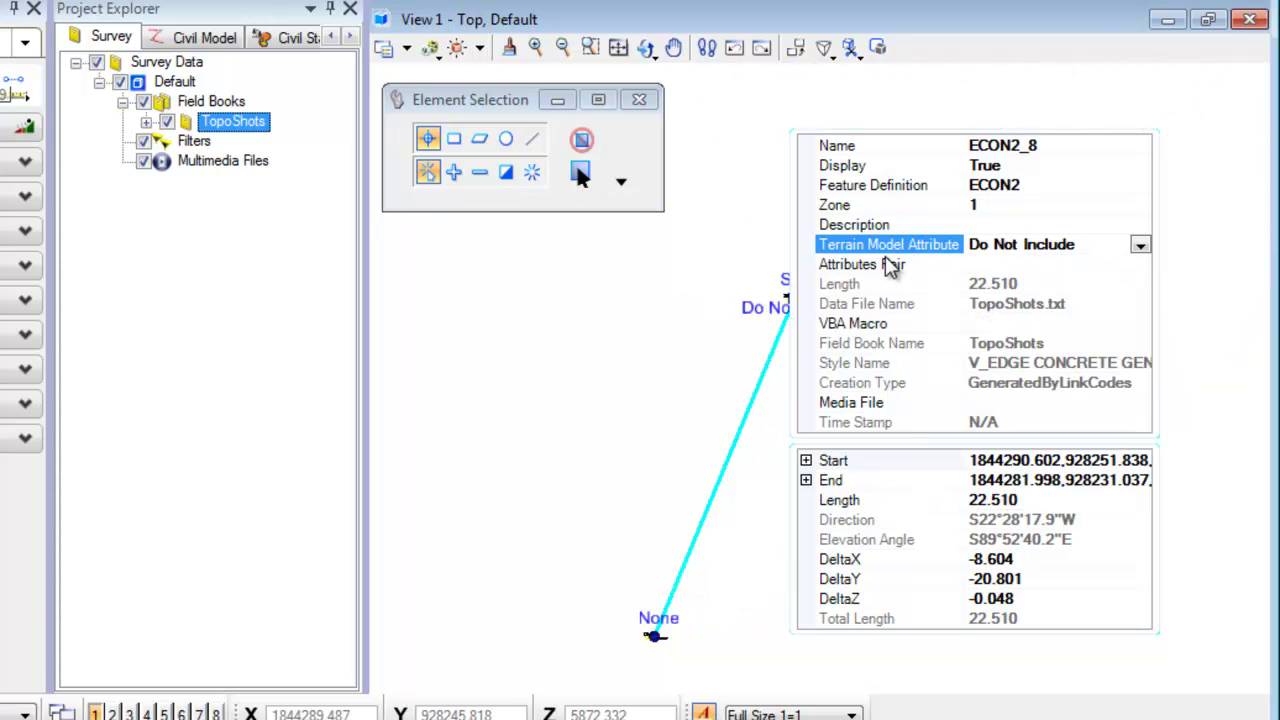
pyautogui.moveTo(689, 323); pyautogui.dragTo(731, 526, button='middle')
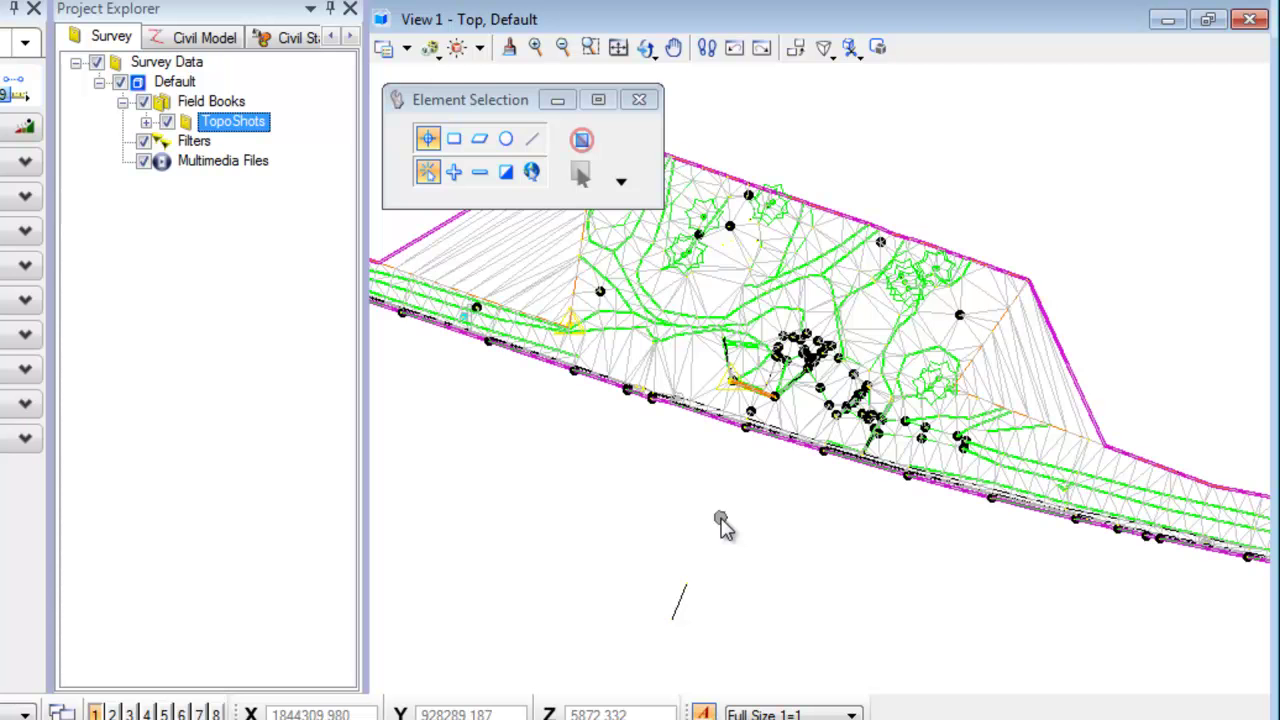
pyautogui.moveTo(645, 510); pyautogui.dragTo(694, 557, button='middle')
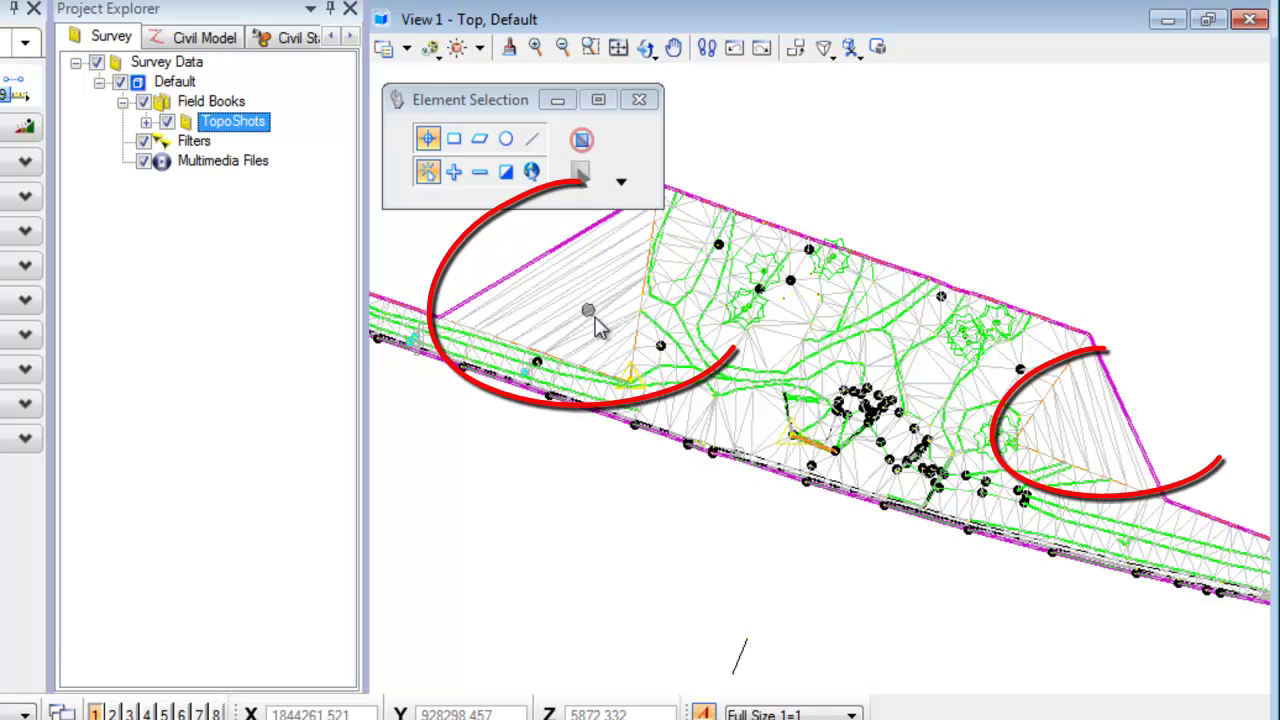
pyautogui.moveTo(620, 365)
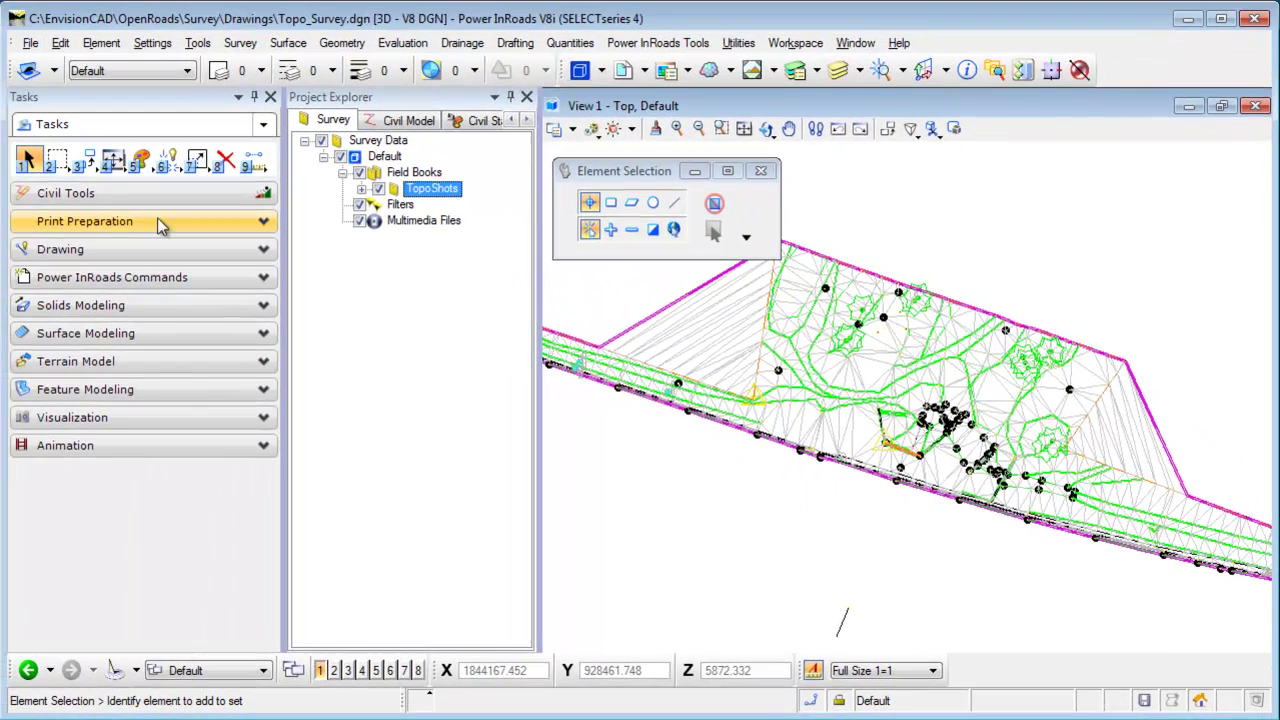
# Open Civil Tools > Survey > Terrain Model's Edit Terrain Model toolbox and choose Delete Triangle By Line
pyautogui.click(119, 197)
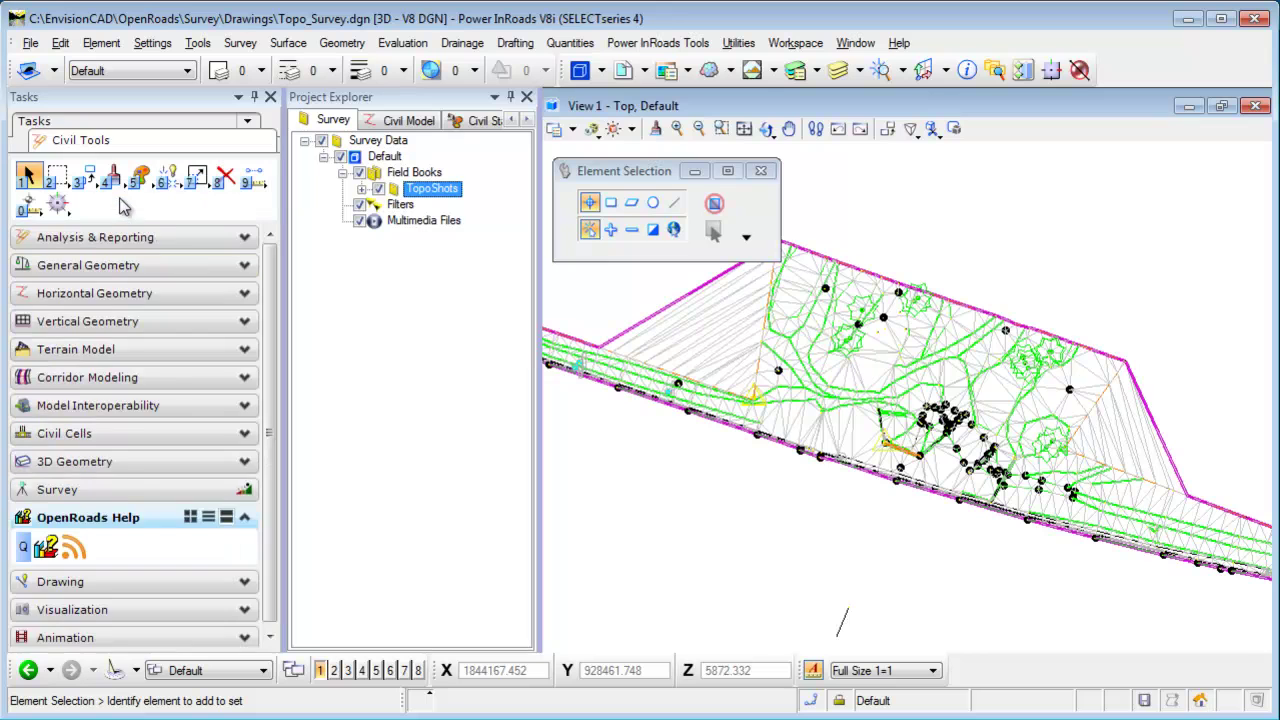
pyautogui.click(115, 488)
pyautogui.click(92, 310)
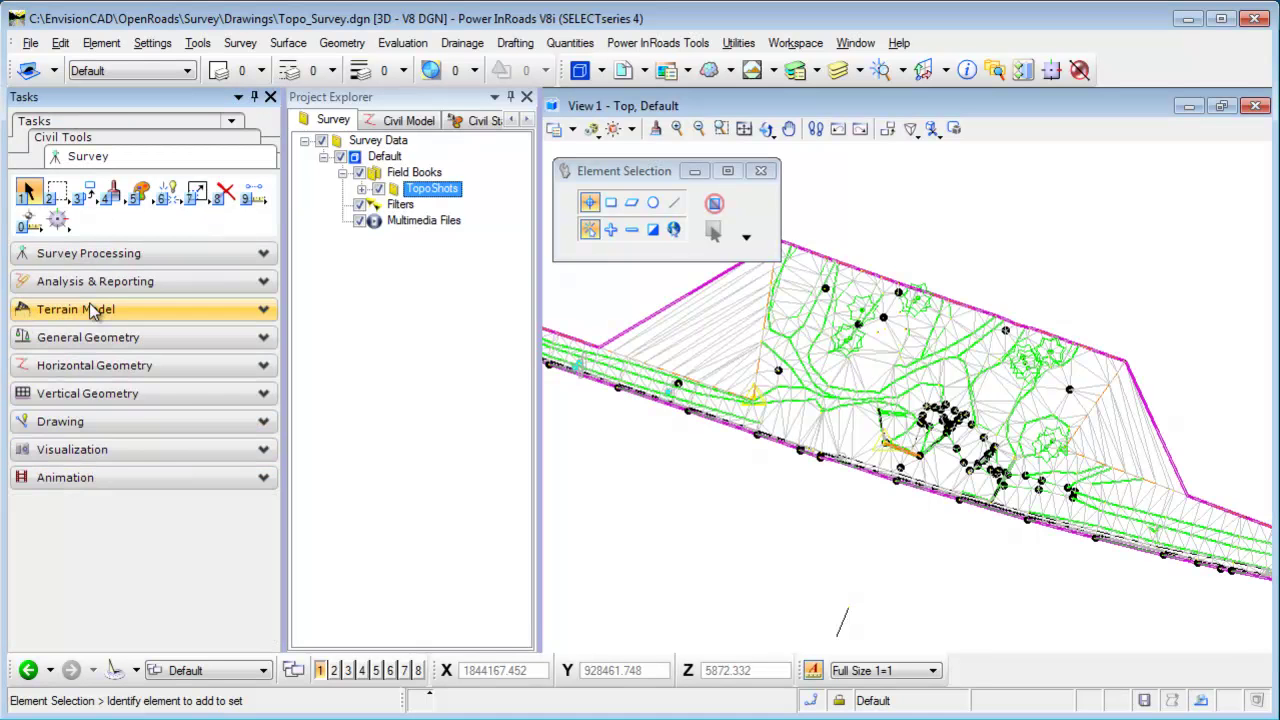
pyautogui.click(92, 310)
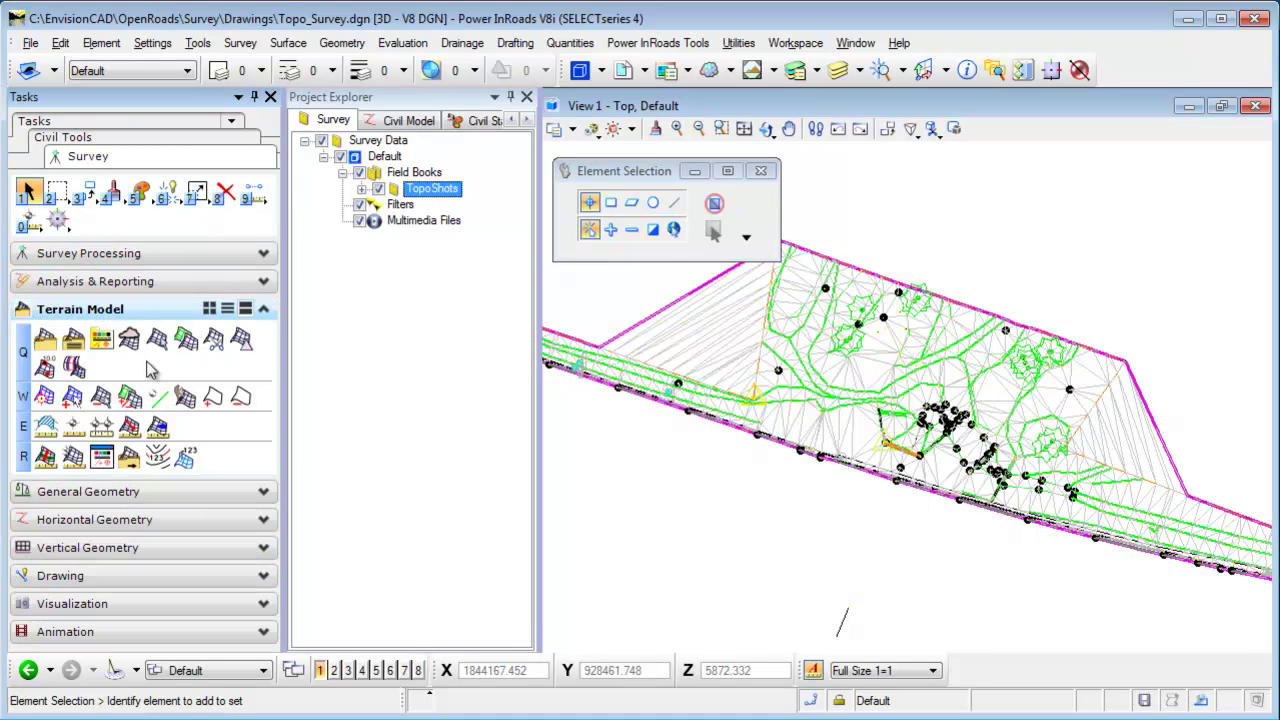
pyautogui.click(184, 400)
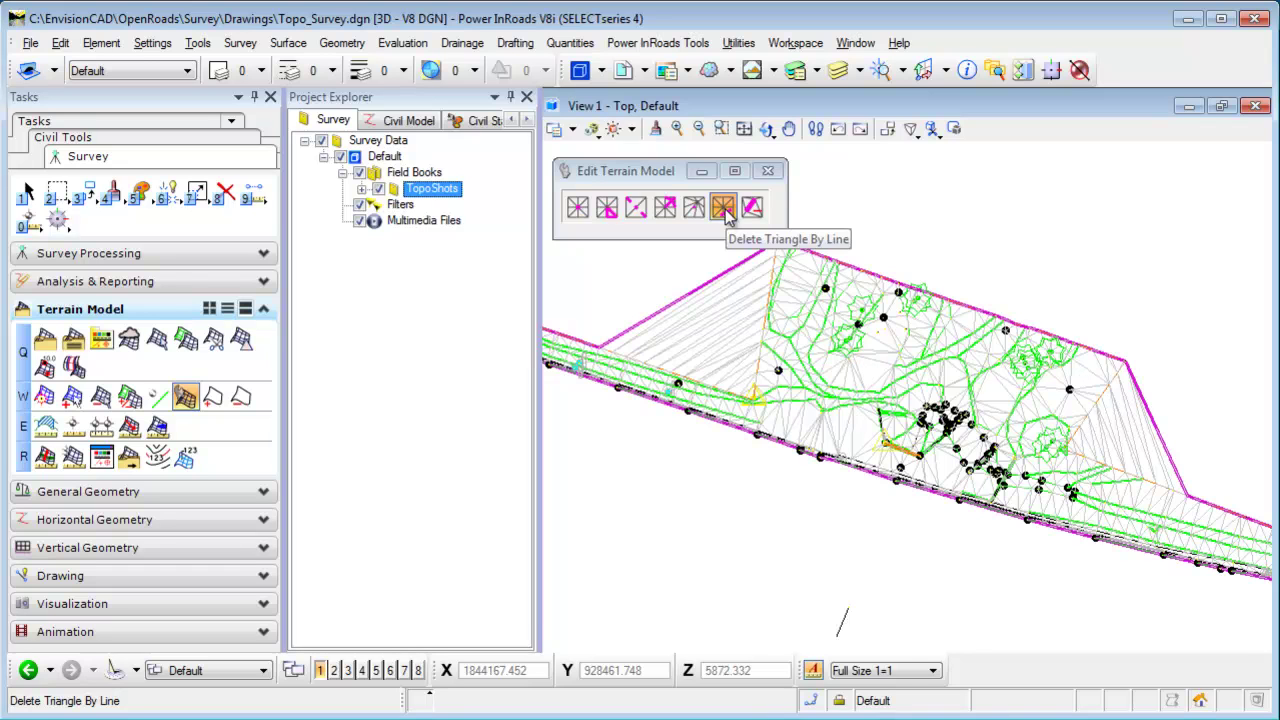
pyautogui.click(724, 208)
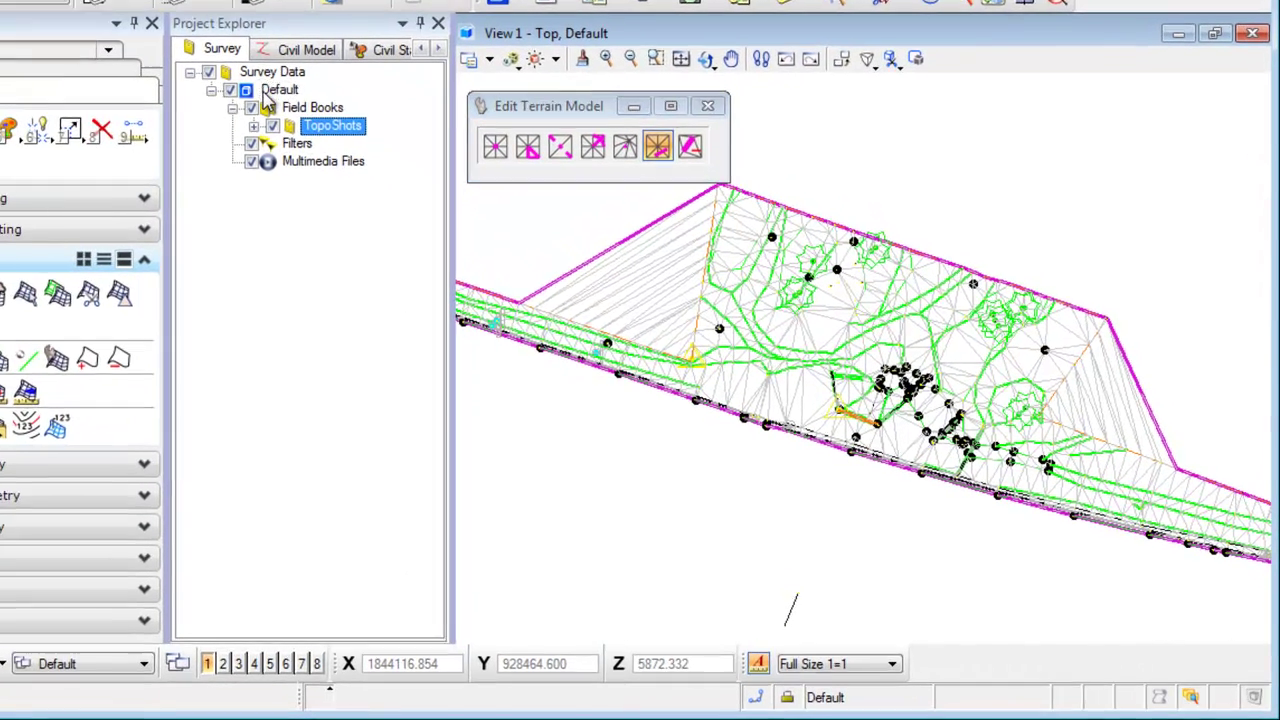
# Deactivate Survey Processing Rules on the Default survey data
pyautogui.click(266, 90)
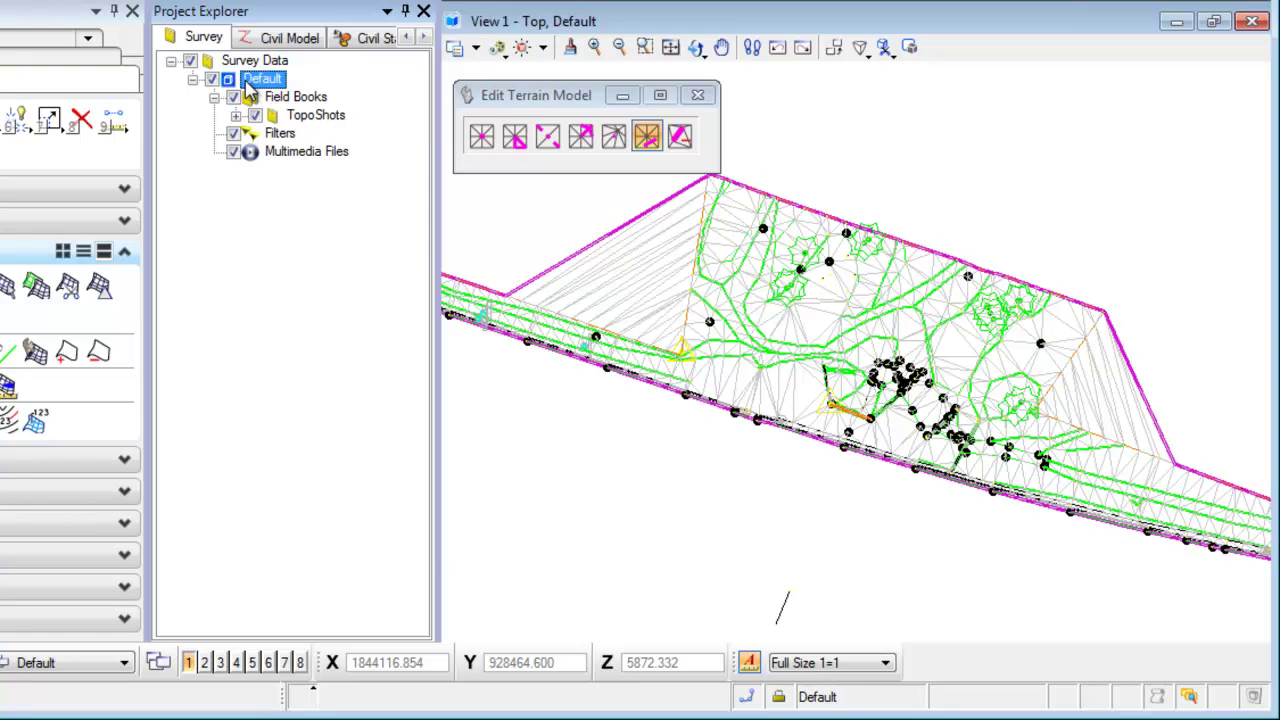
pyautogui.rightClick(250, 88)
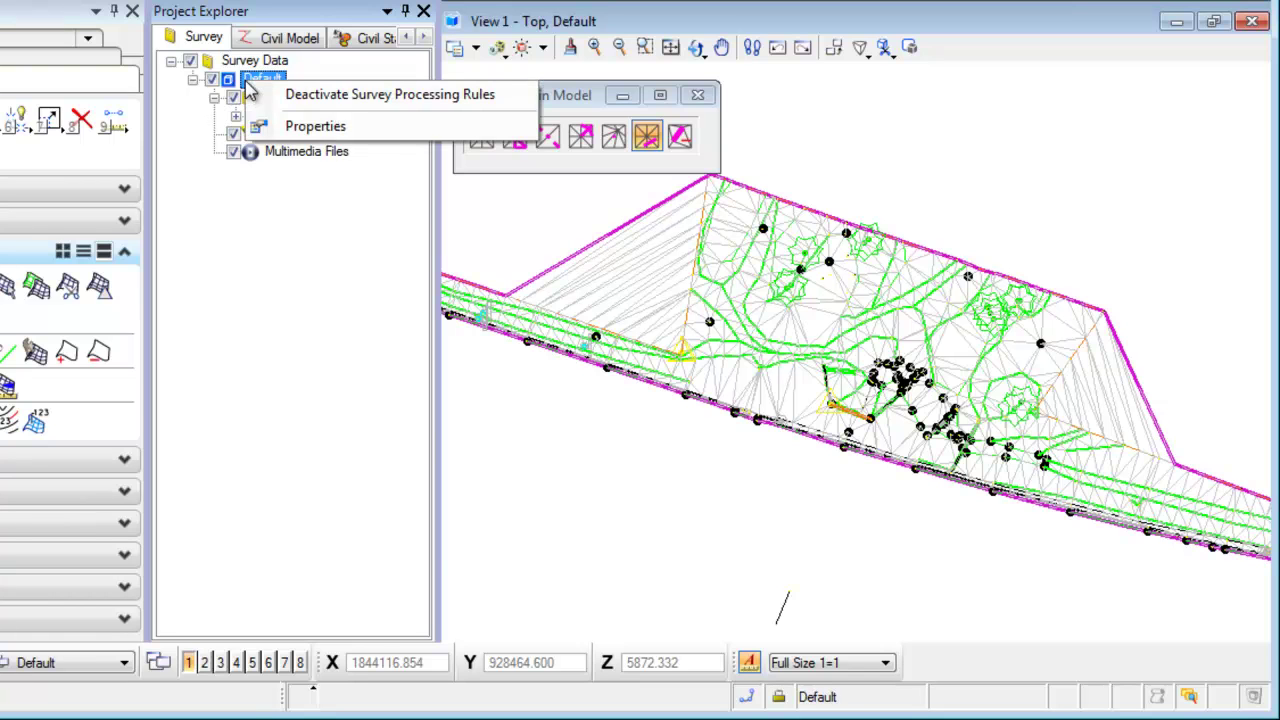
pyautogui.click(320, 104)
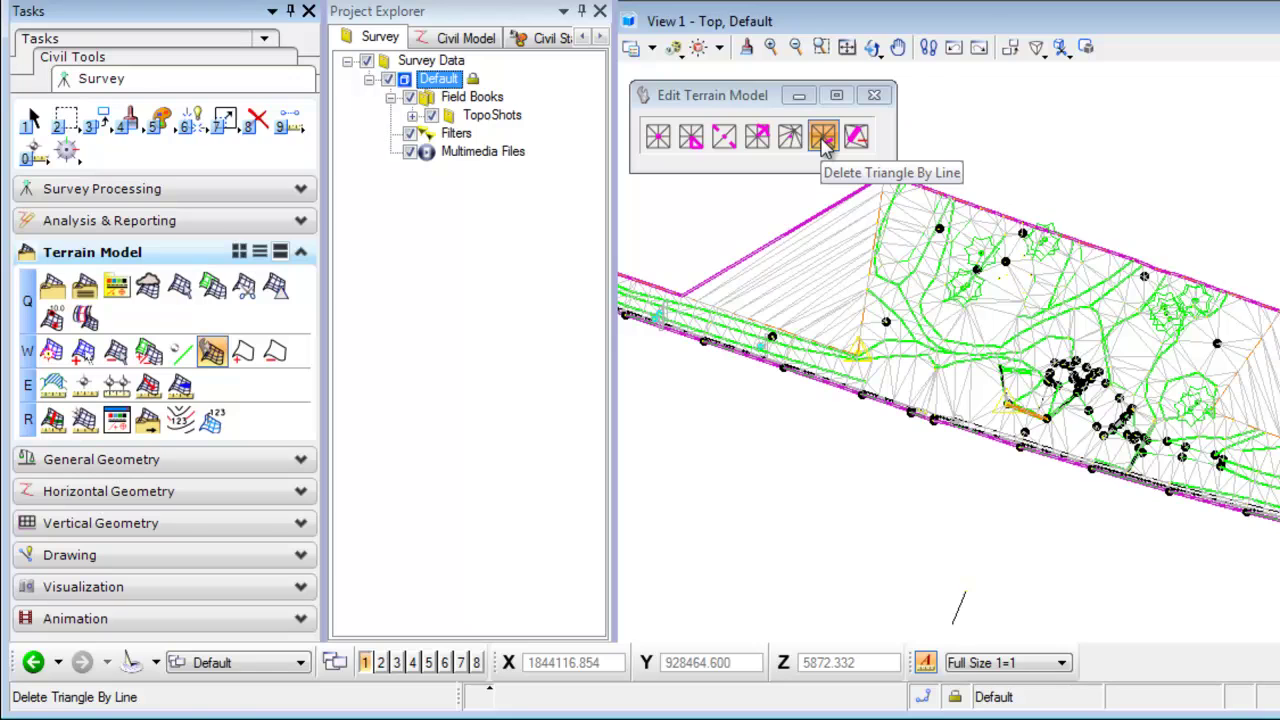
# Delete the long sliver triangles along the terrain's left edge with a cut line
pyautogui.click(823, 143)
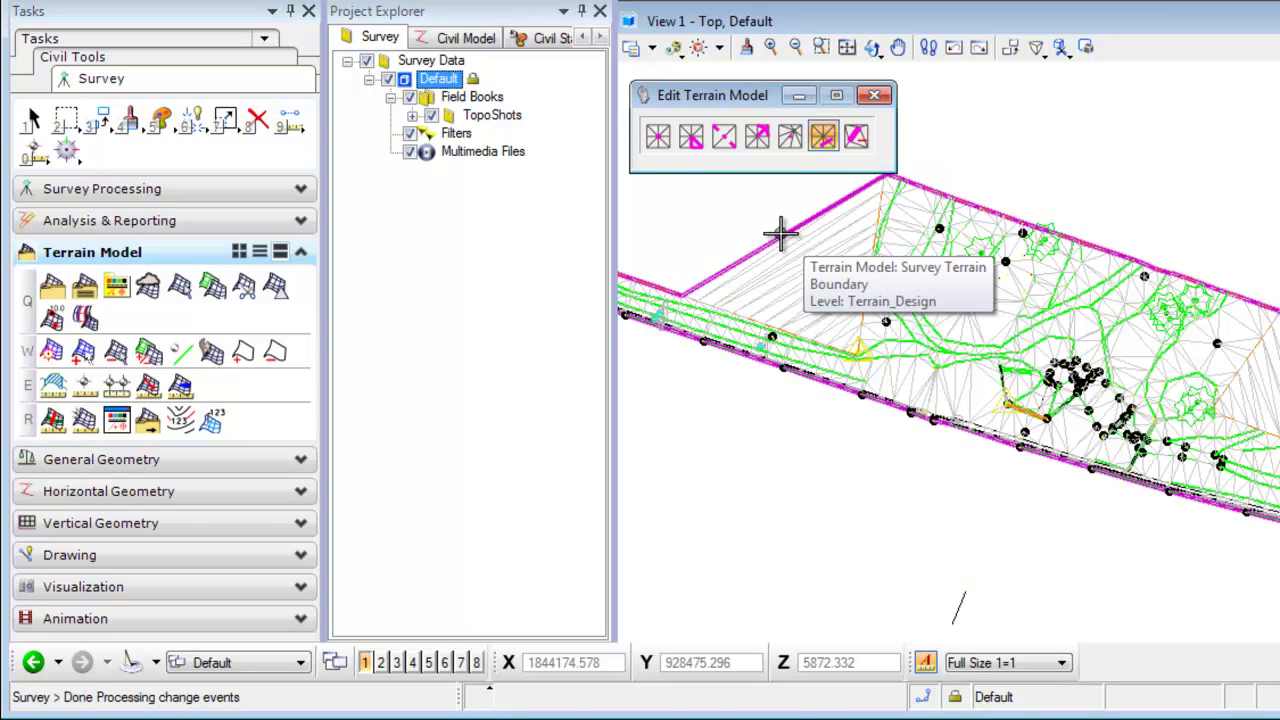
pyautogui.click(760, 200)
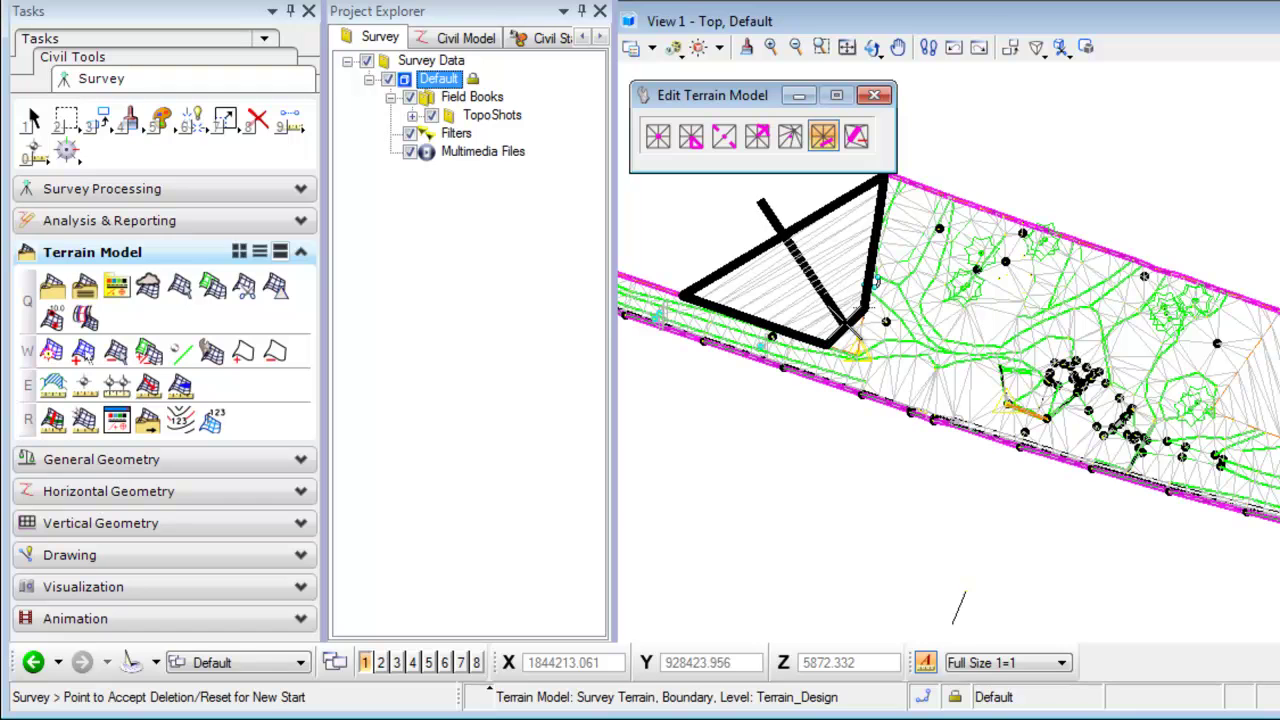
pyautogui.scroll(3, 845, 335)
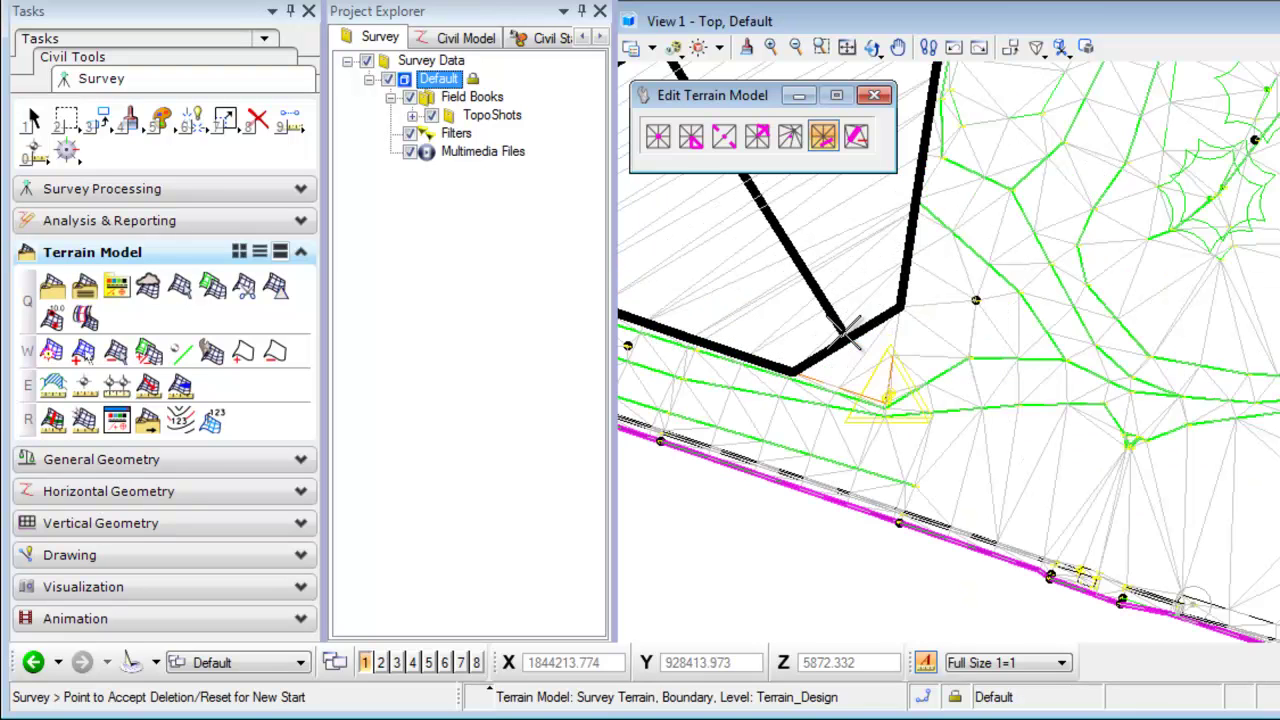
pyautogui.click(849, 343)
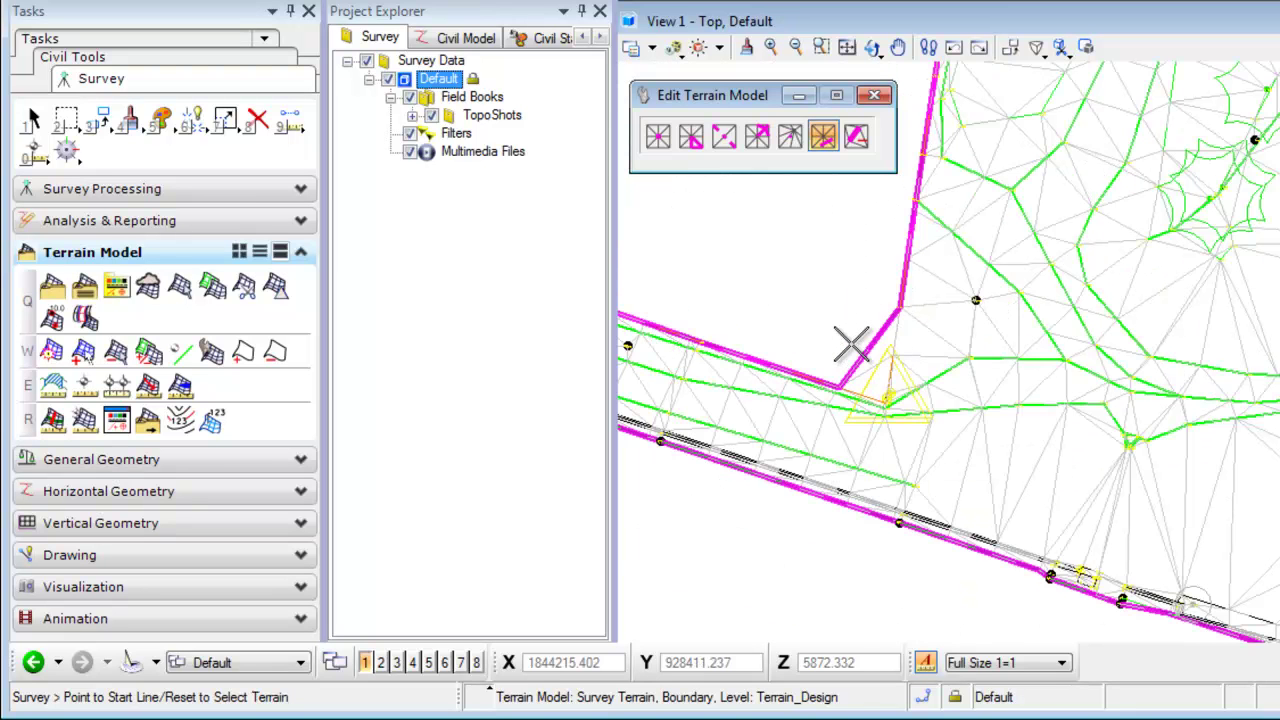
pyautogui.scroll(-3, 849, 343)
# Delete the long triangles along the right edge, then fit the whole terrain in view
pyautogui.moveTo(1128, 400); pyautogui.dragTo(1060, 380, button='middle')
pyautogui.scroll(3, 1128, 390)
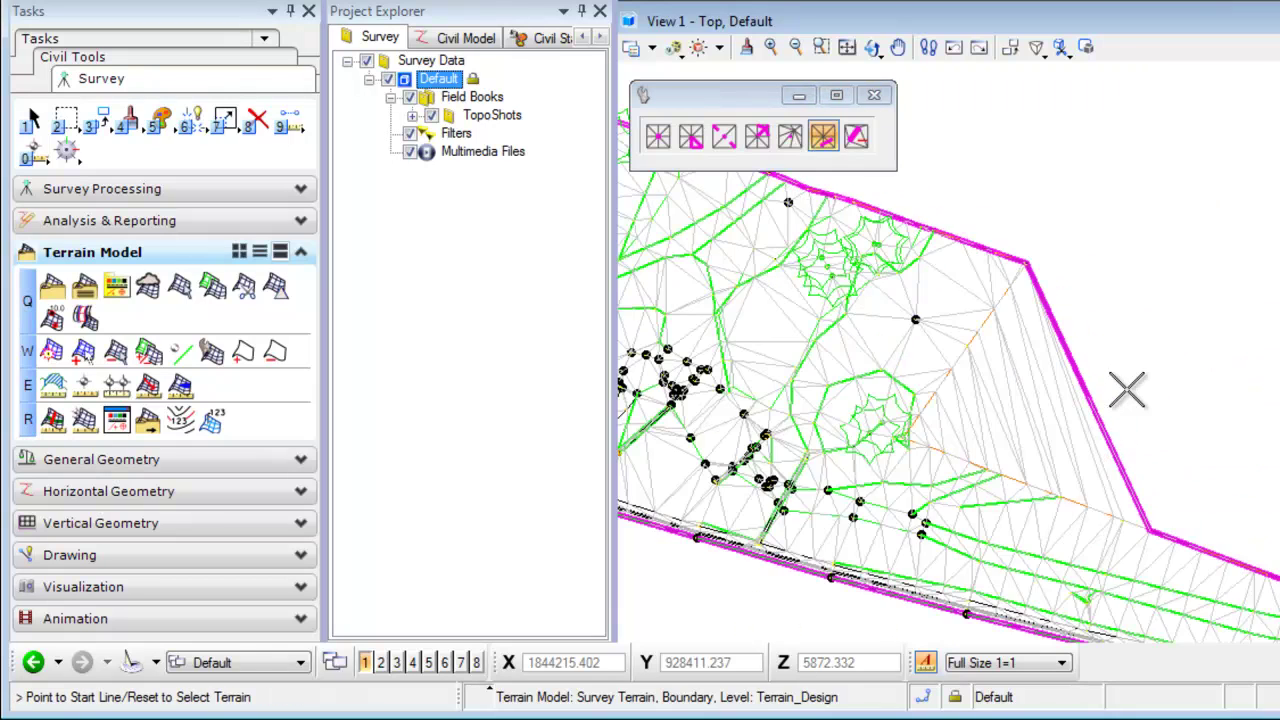
pyautogui.scroll(2, 1128, 388)
pyautogui.click(1151, 381)
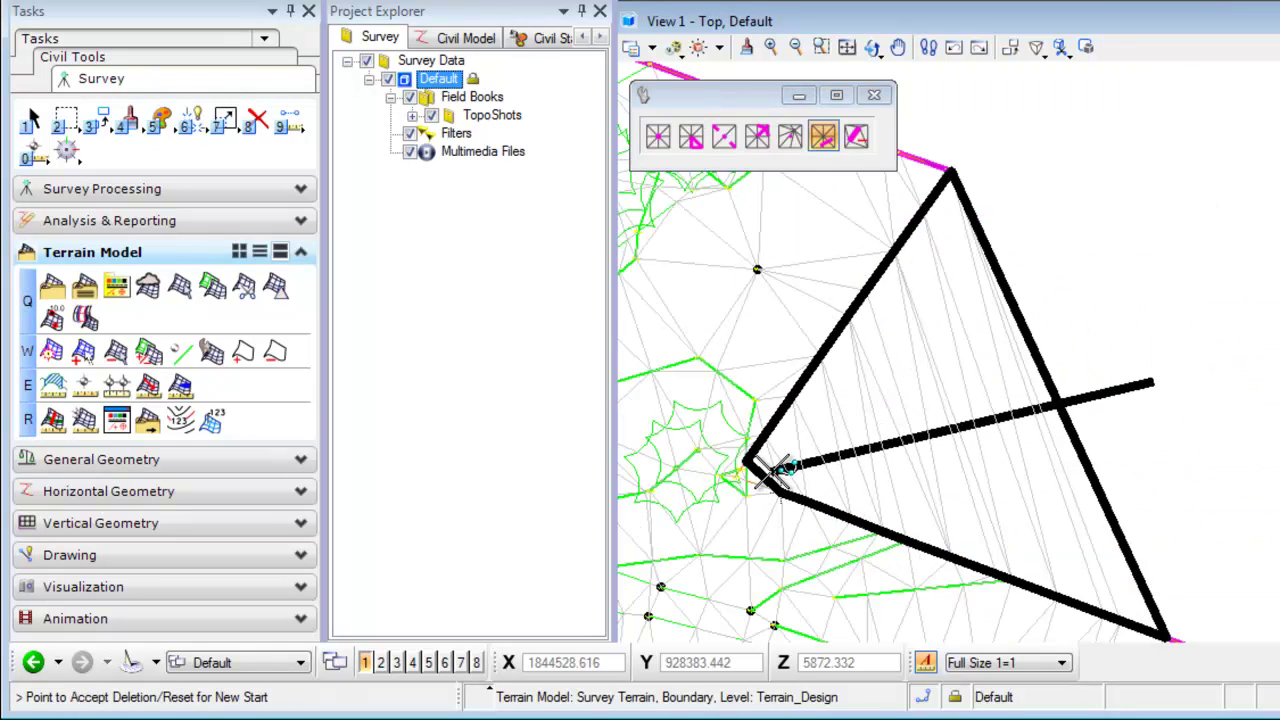
pyautogui.click(780, 470)
pyautogui.scroll(-5, 949, 394)
pyautogui.moveTo(918, 393); pyautogui.dragTo(968, 328, button='middle')
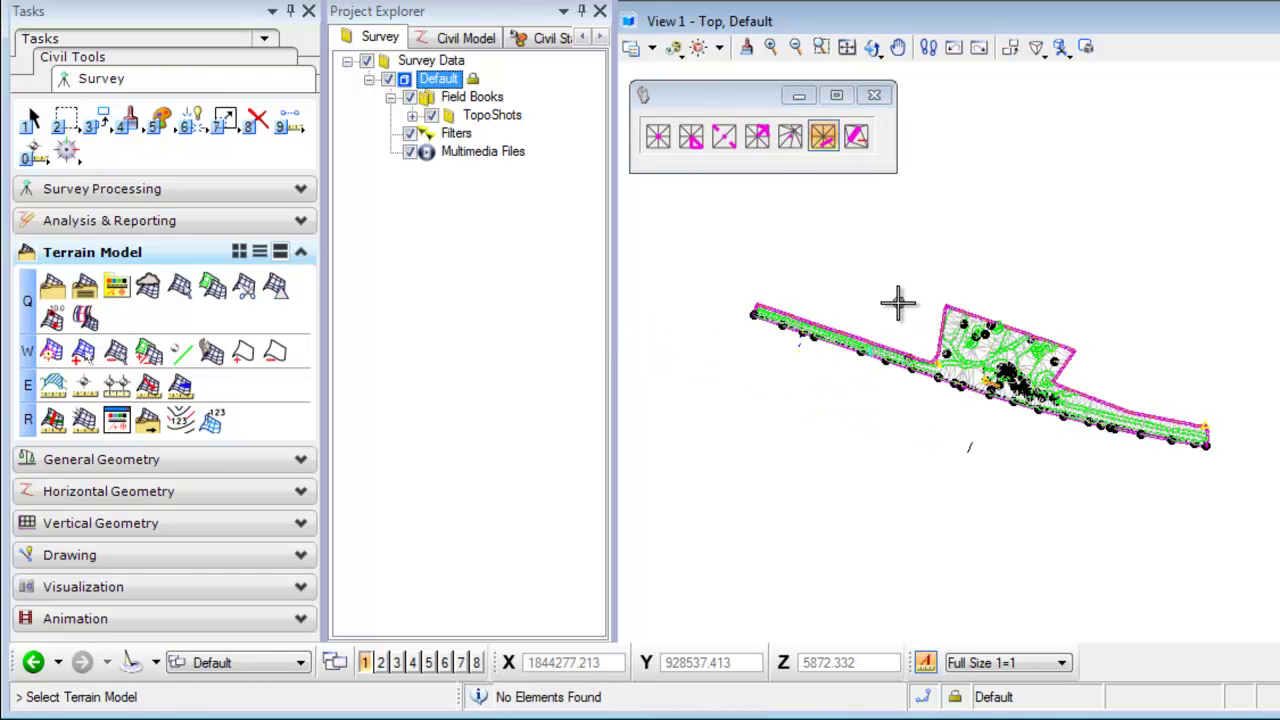
pyautogui.click(846, 48)
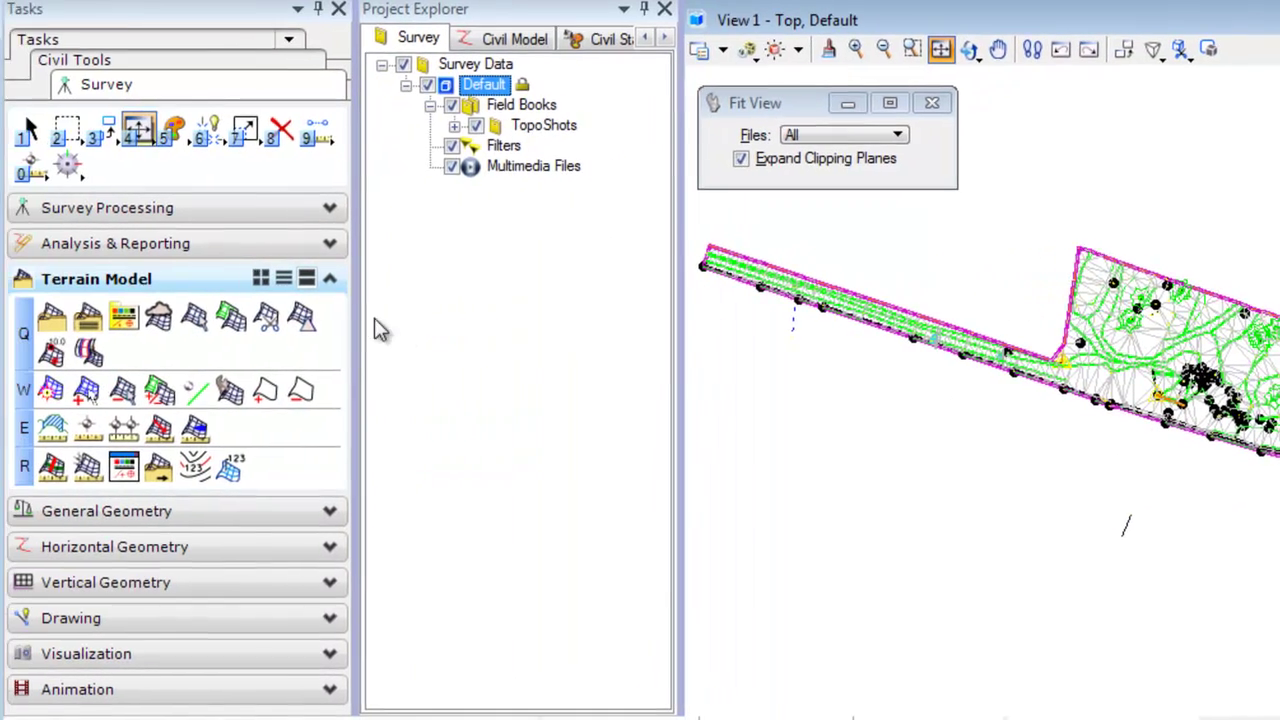
# Create a terrain boundary from the survey terrain using the Extract Graphic method
pyautogui.click(272, 393)
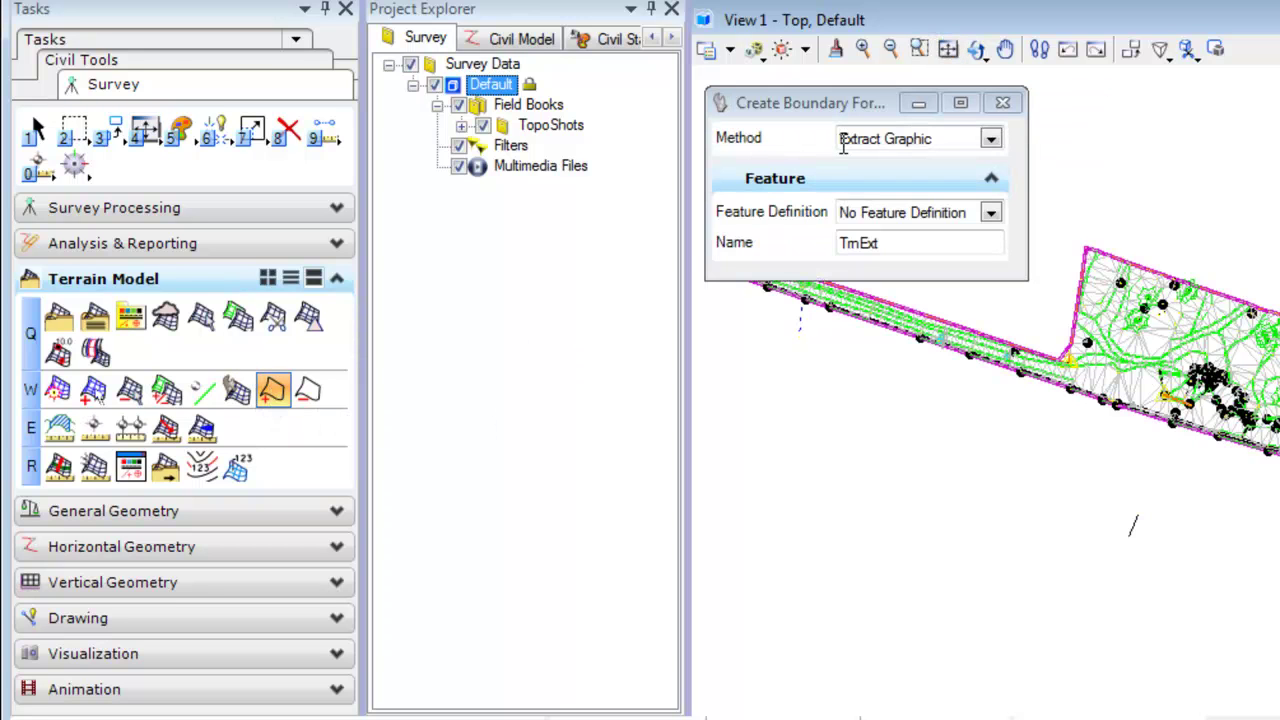
pyautogui.click(990, 141)
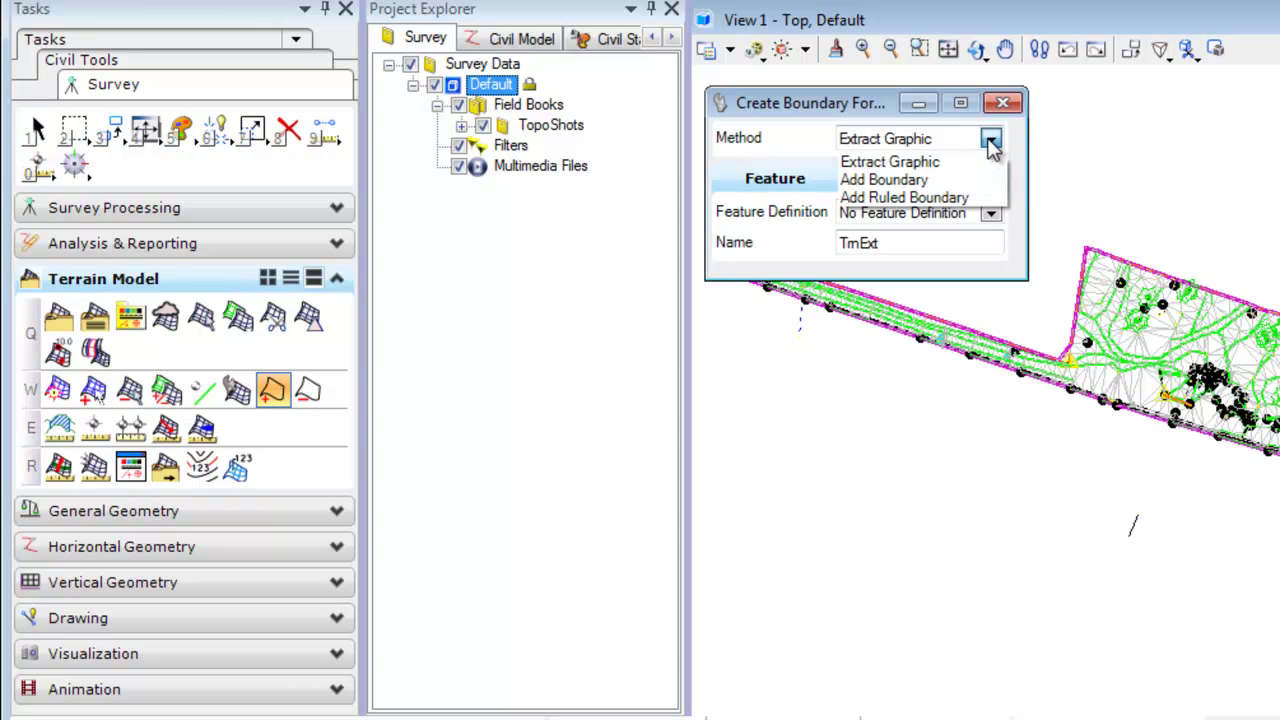
pyautogui.click(943, 164)
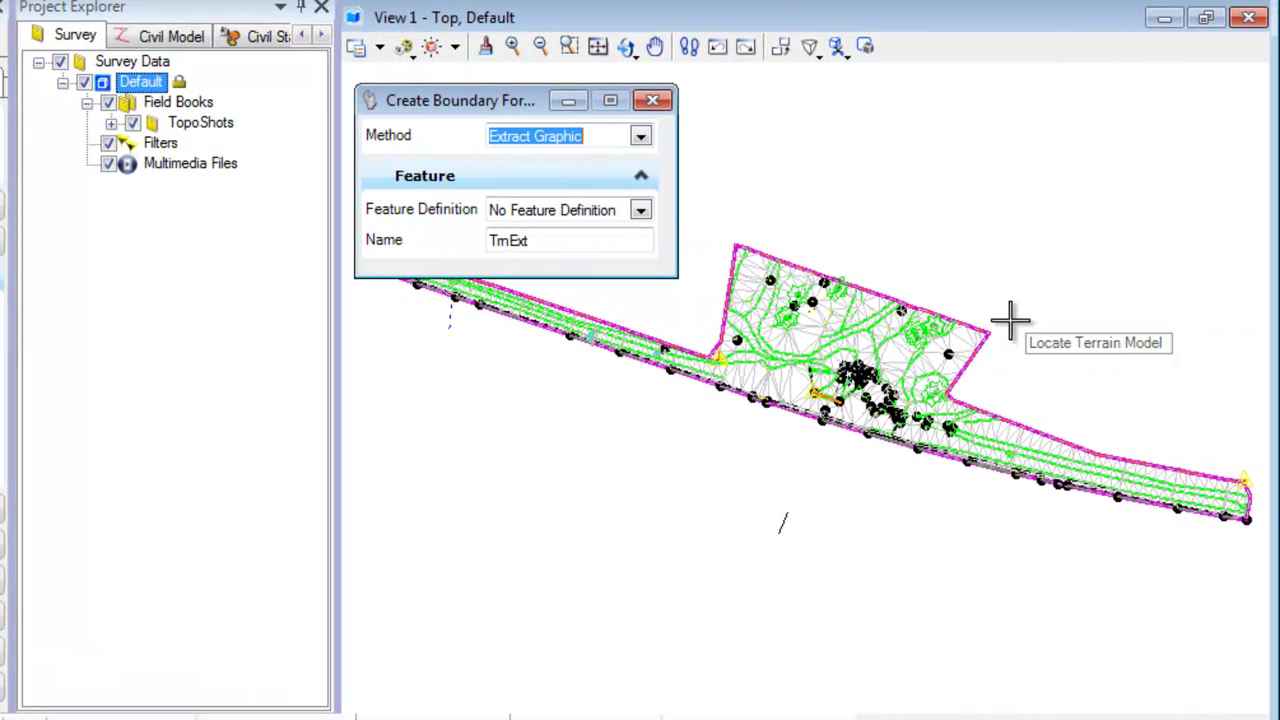
pyautogui.click(955, 318)
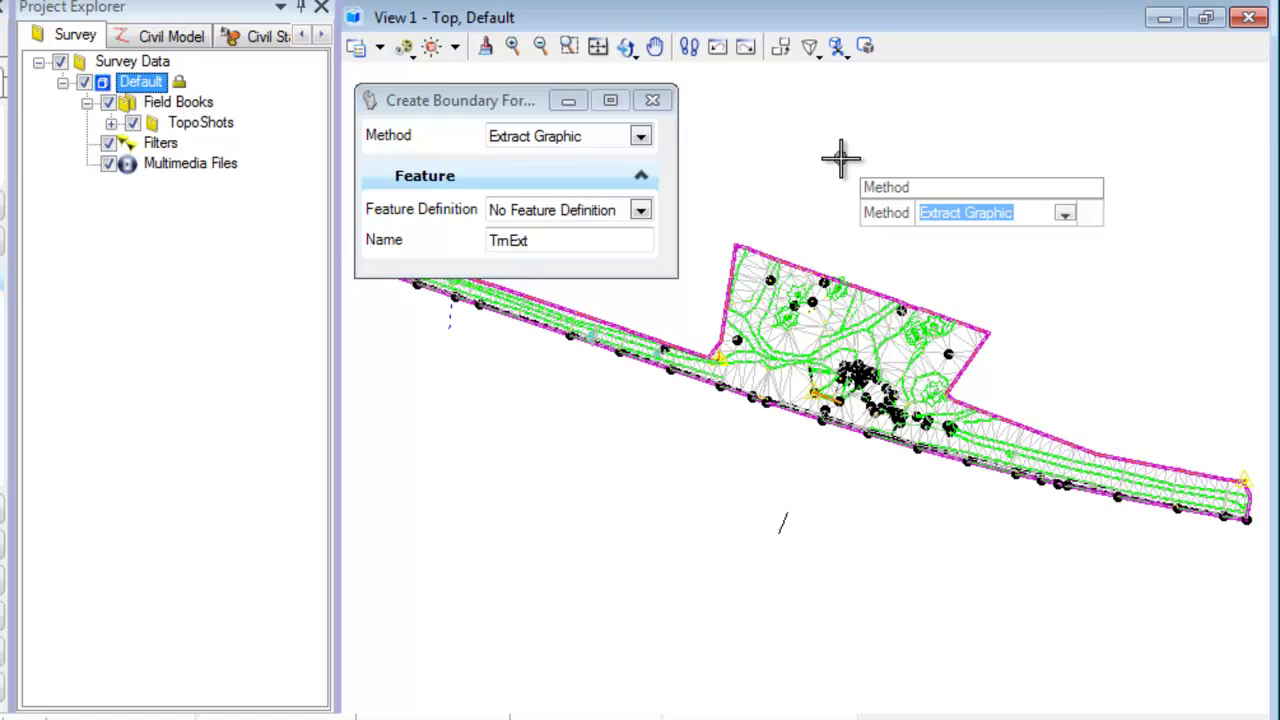
pyautogui.click(840, 158)
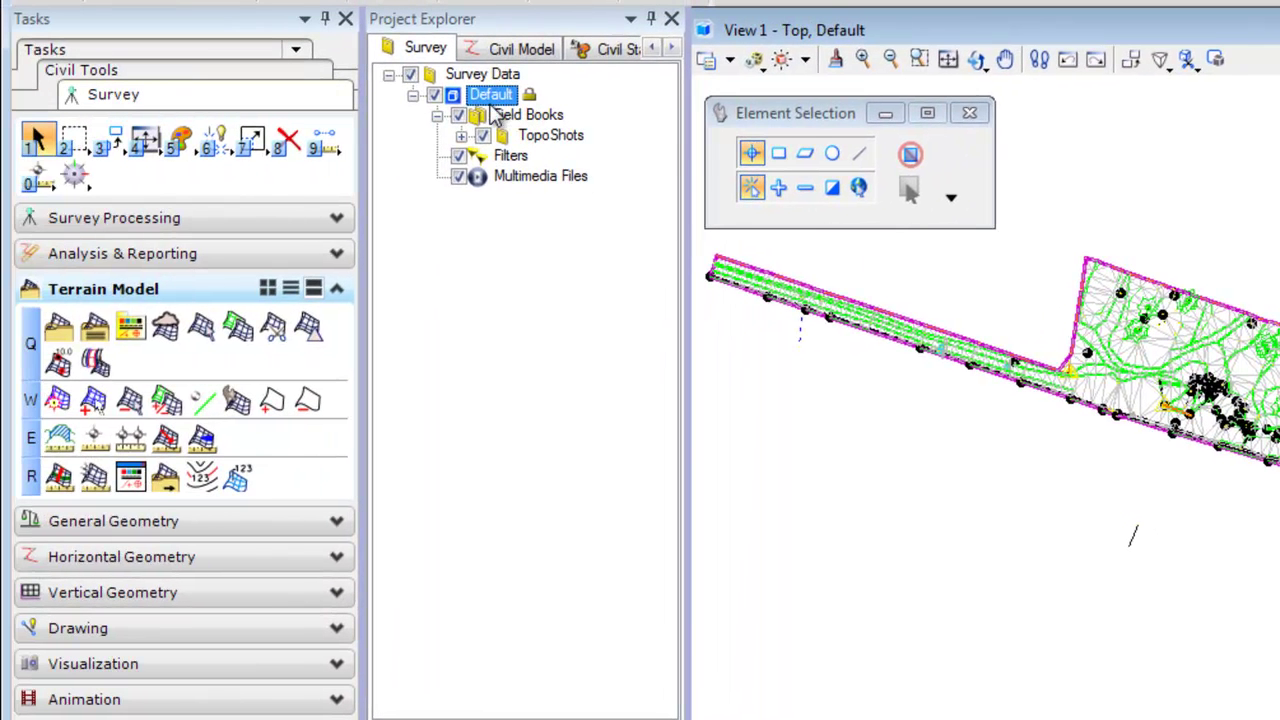
# Reactivate the Default survey processing rules and confirm reprocessing all survey elements
pyautogui.rightClick(491, 105)
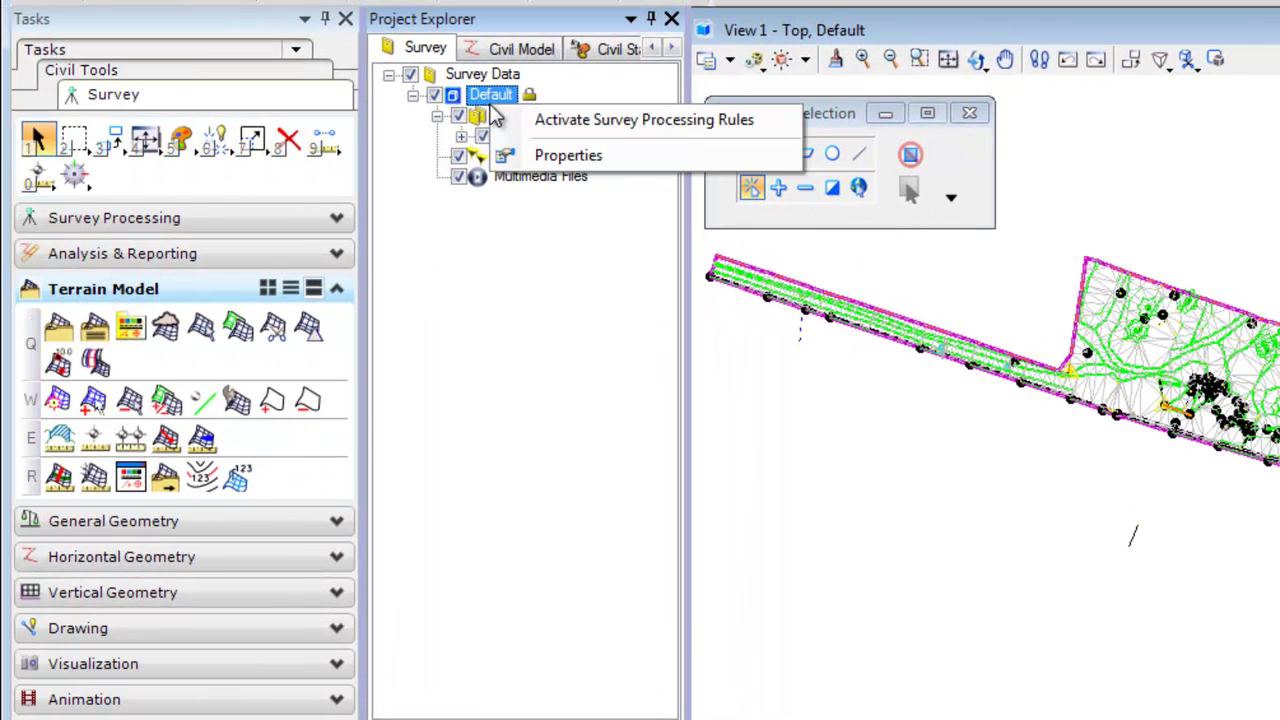
pyautogui.click(540, 122)
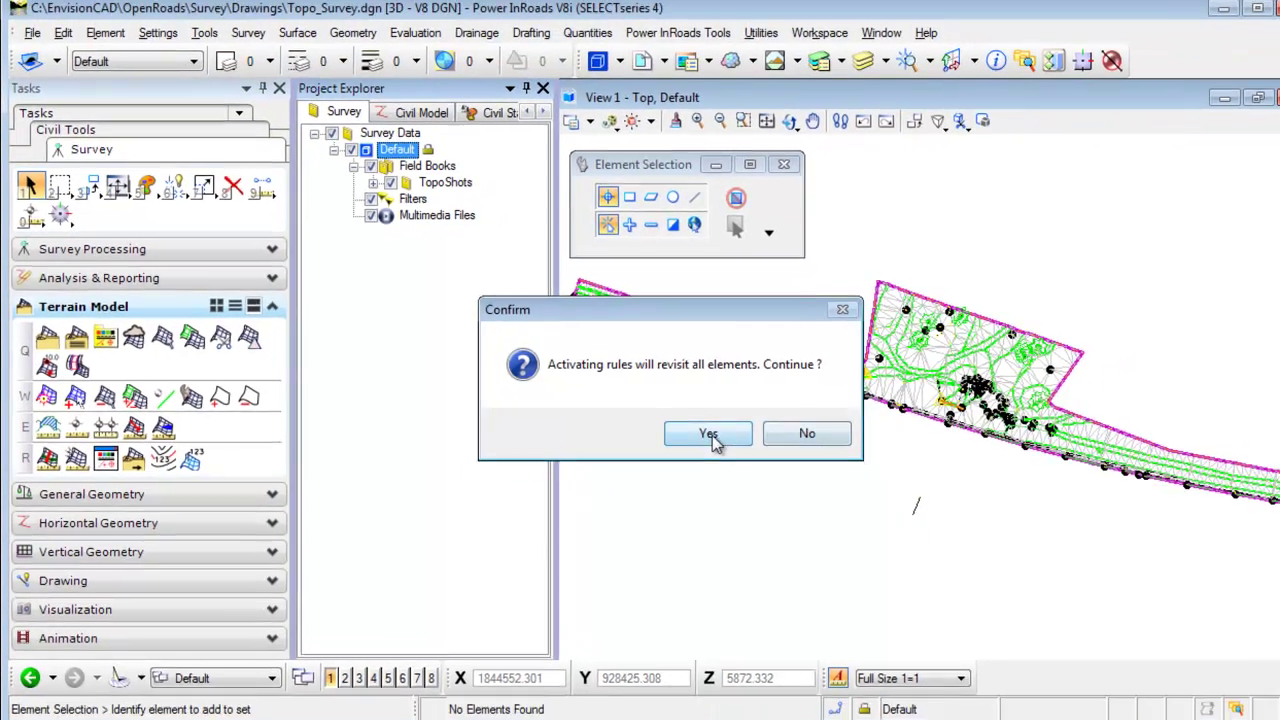
pyautogui.click(911, 449)
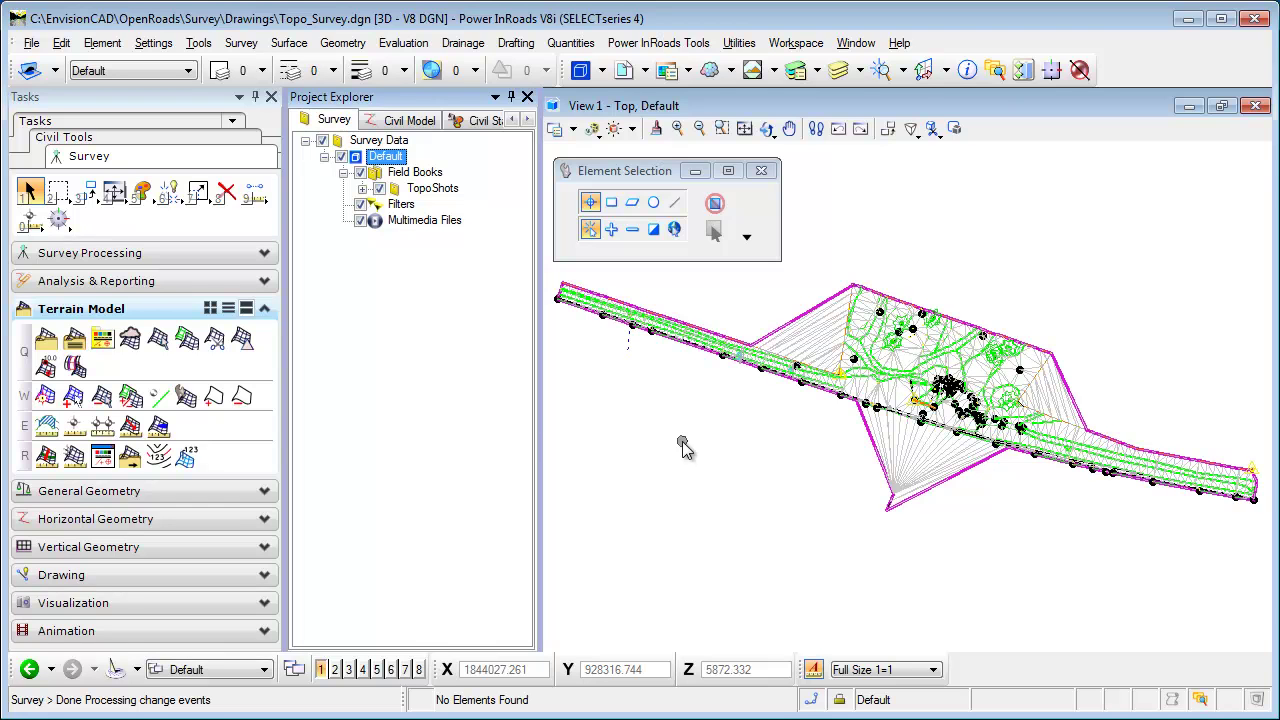
# Add the extracted line string to Survey Terrain as a Boundary feature, trimming the long edge triangles
pyautogui.click(72, 397)
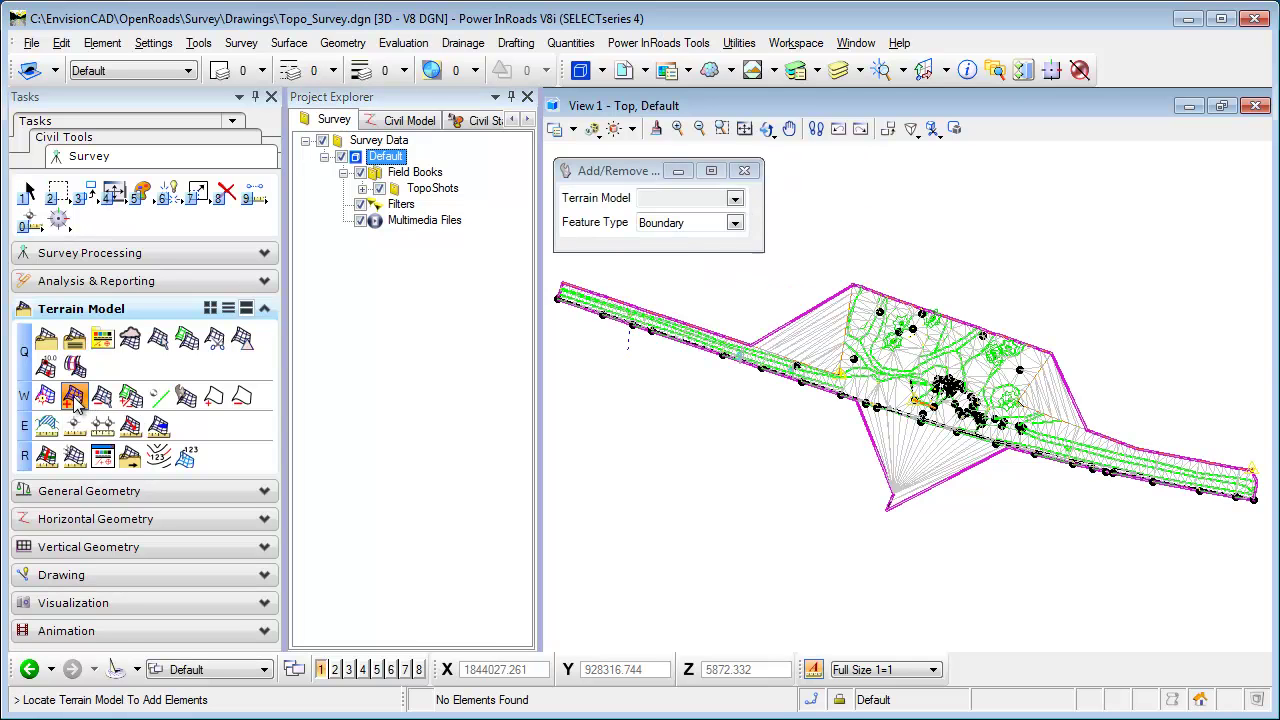
pyautogui.click(818, 307)
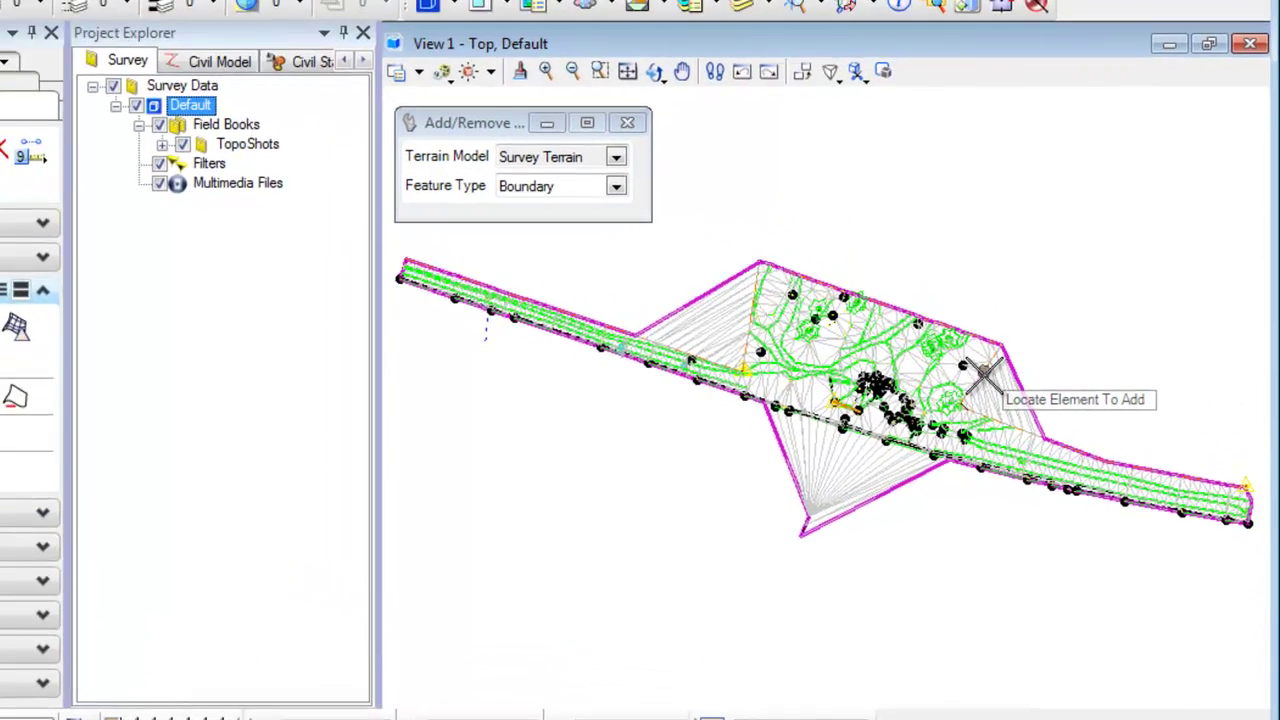
pyautogui.scroll(4, 1021, 390)
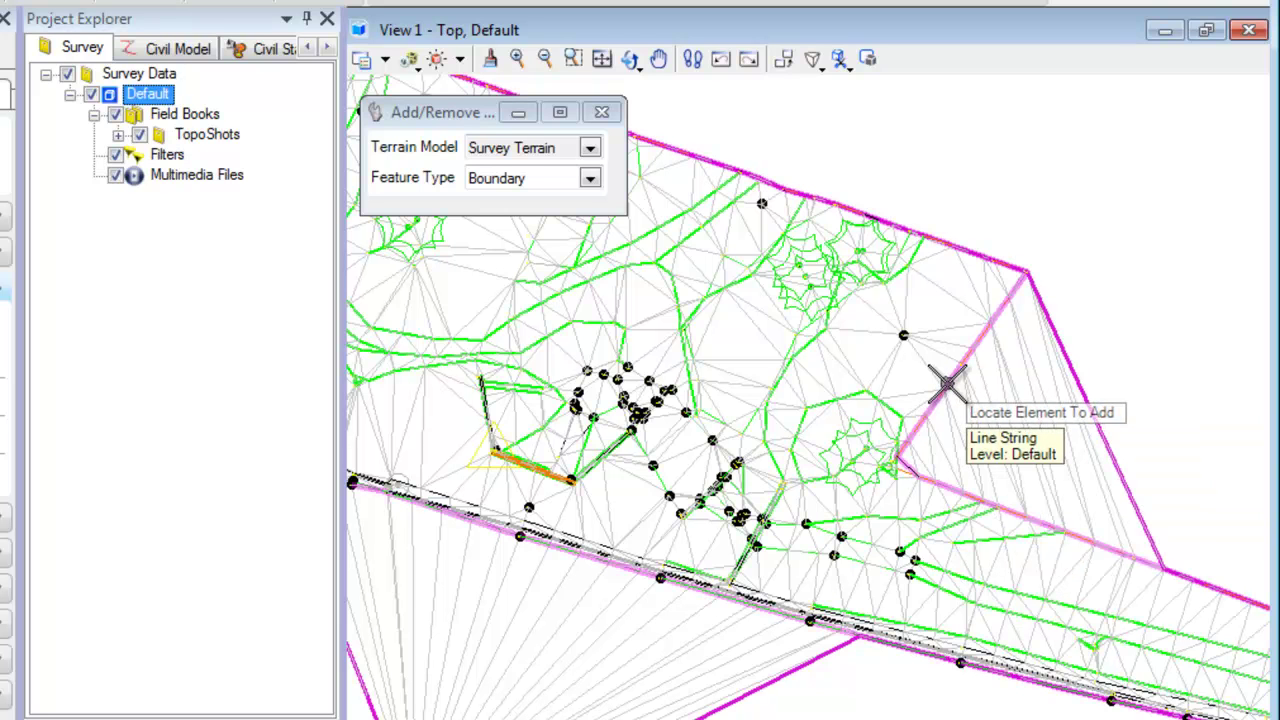
pyautogui.click(947, 383)
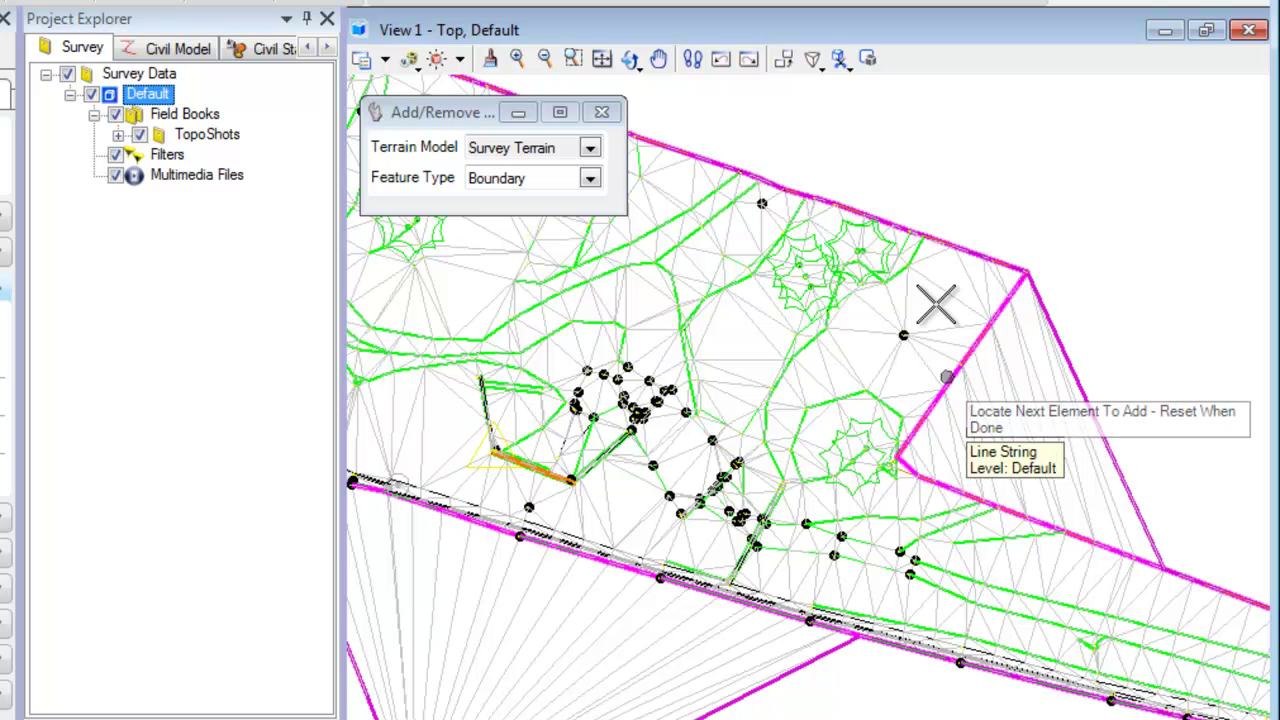
pyautogui.rightClick(858, 164)
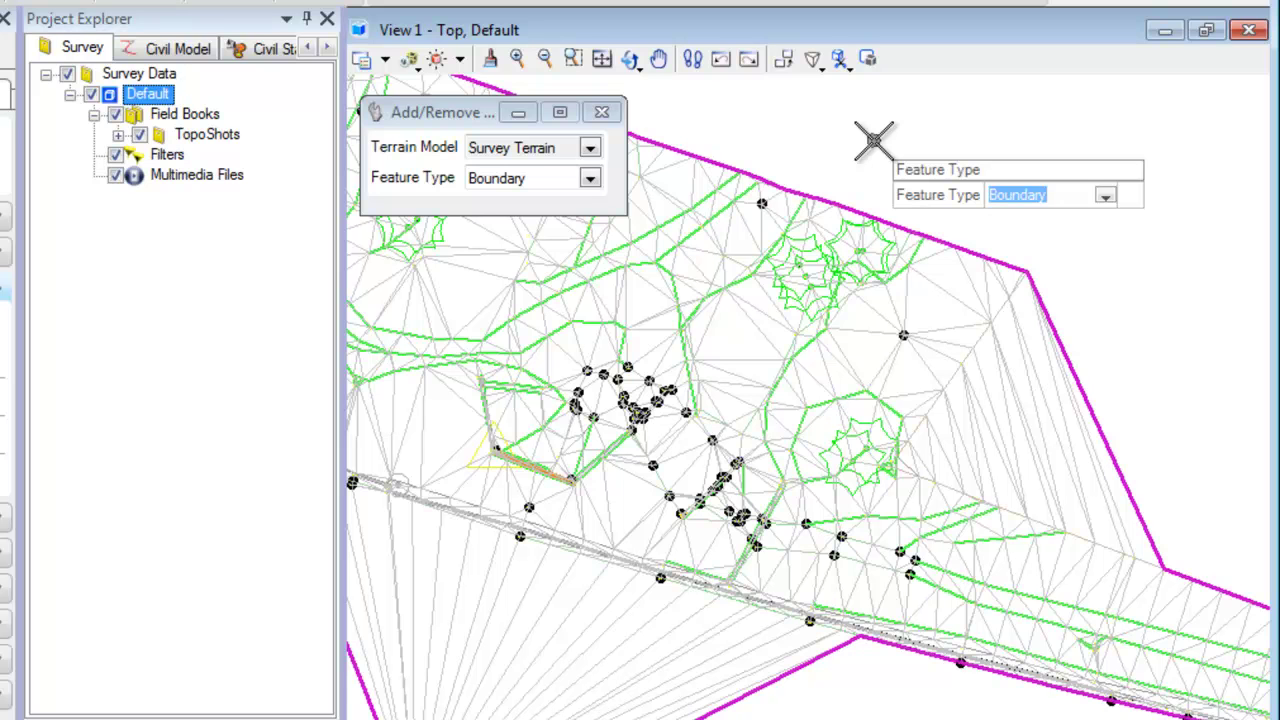
pyautogui.scroll(-5, 873, 140)
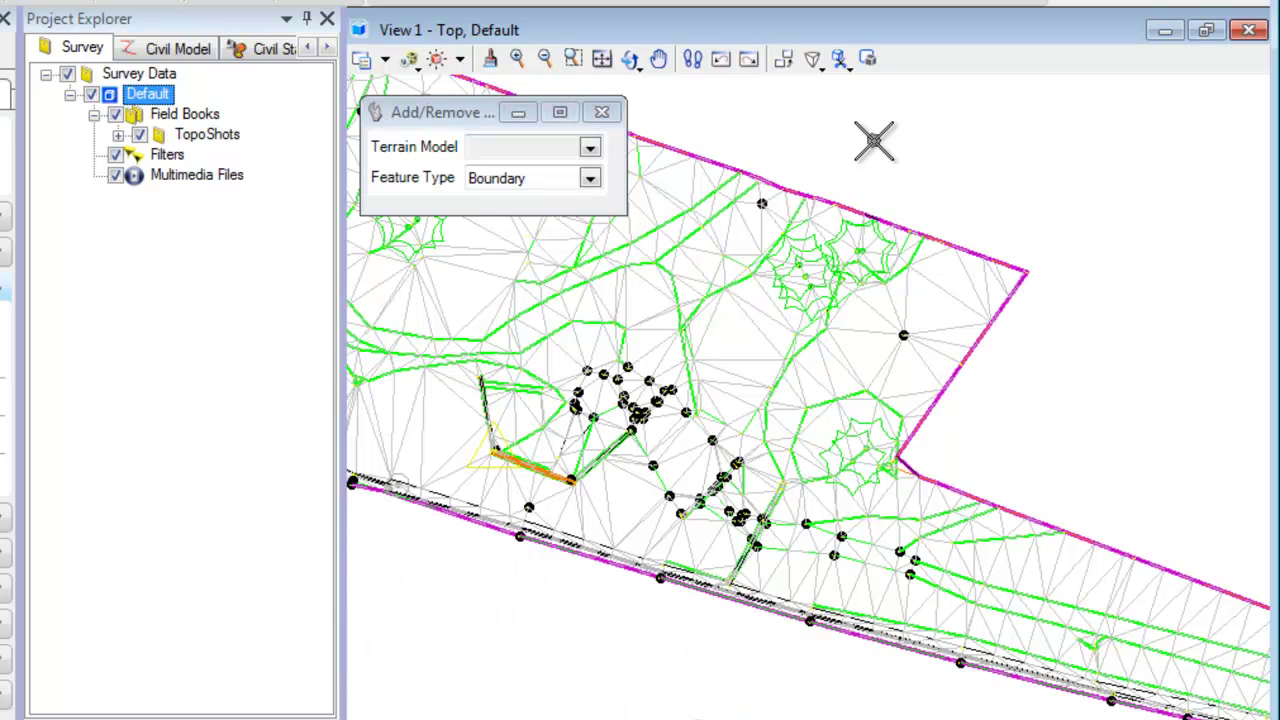
pyautogui.moveTo(760, 290); pyautogui.dragTo(843, 537, button='middle')
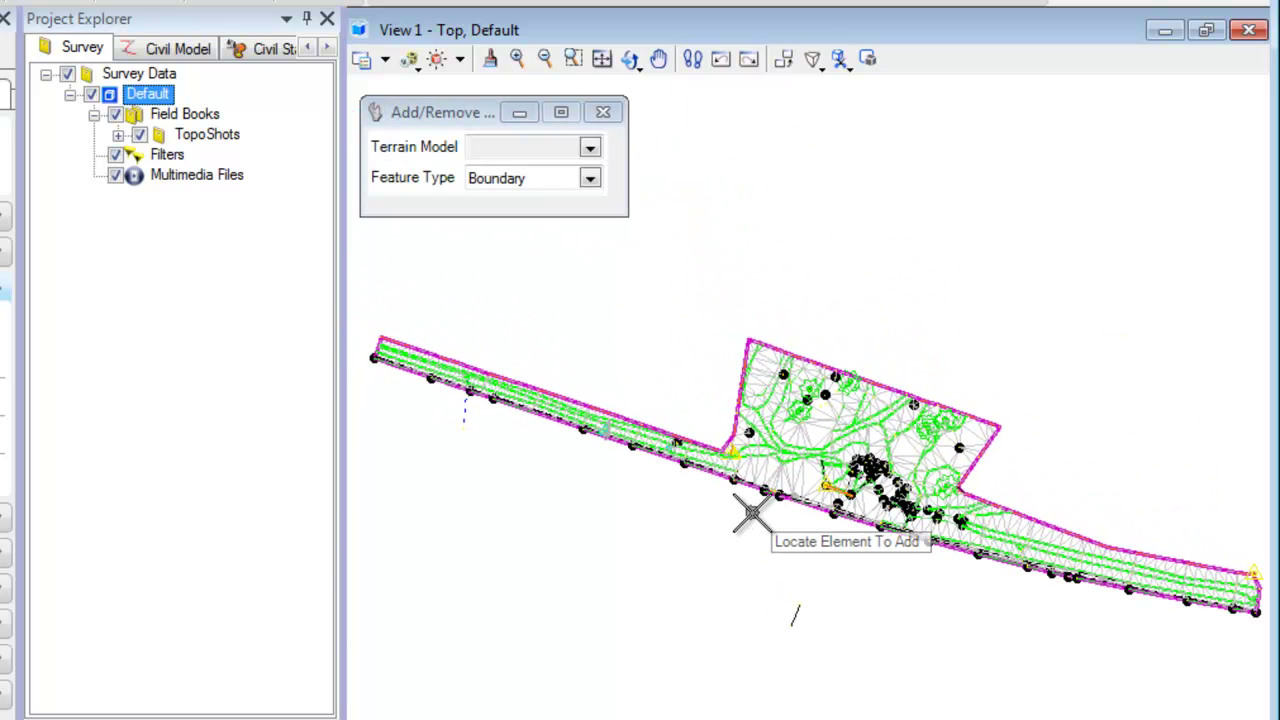